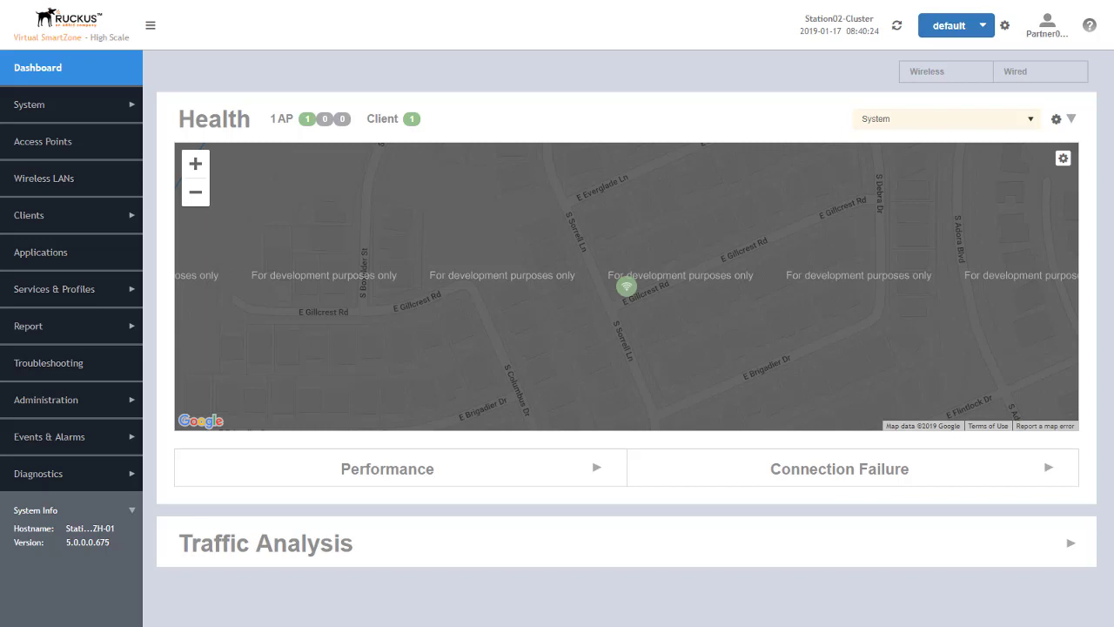
# Show the Hotspot (WISPr) portal list for Team02Zone under Team02Partner / Team02Domain.
pyautogui.click(35, 305)
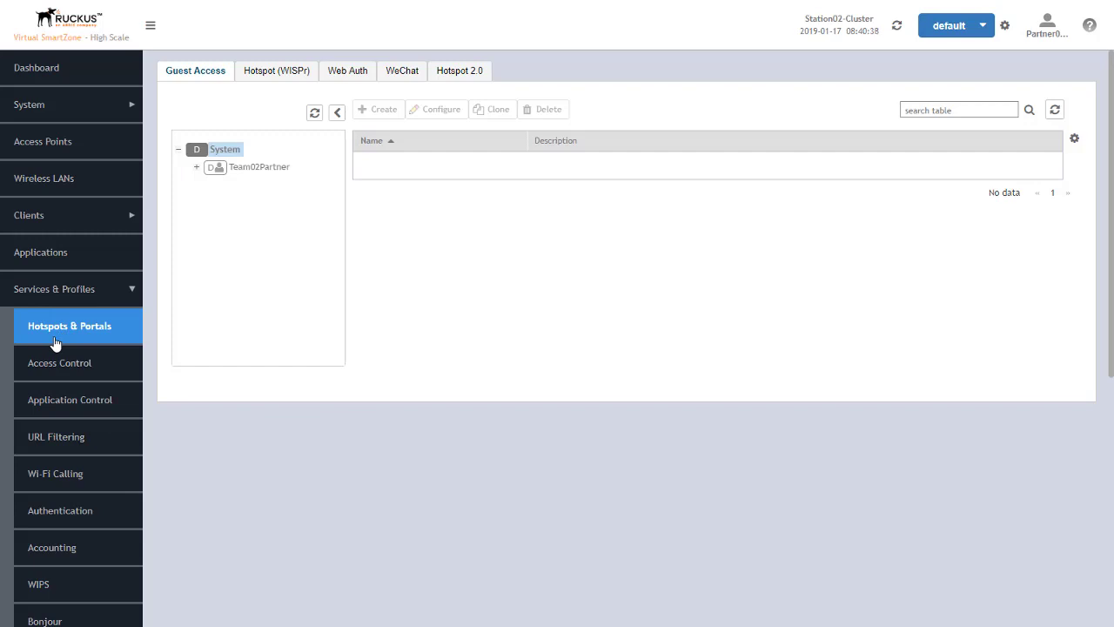
pyautogui.click(273, 74)
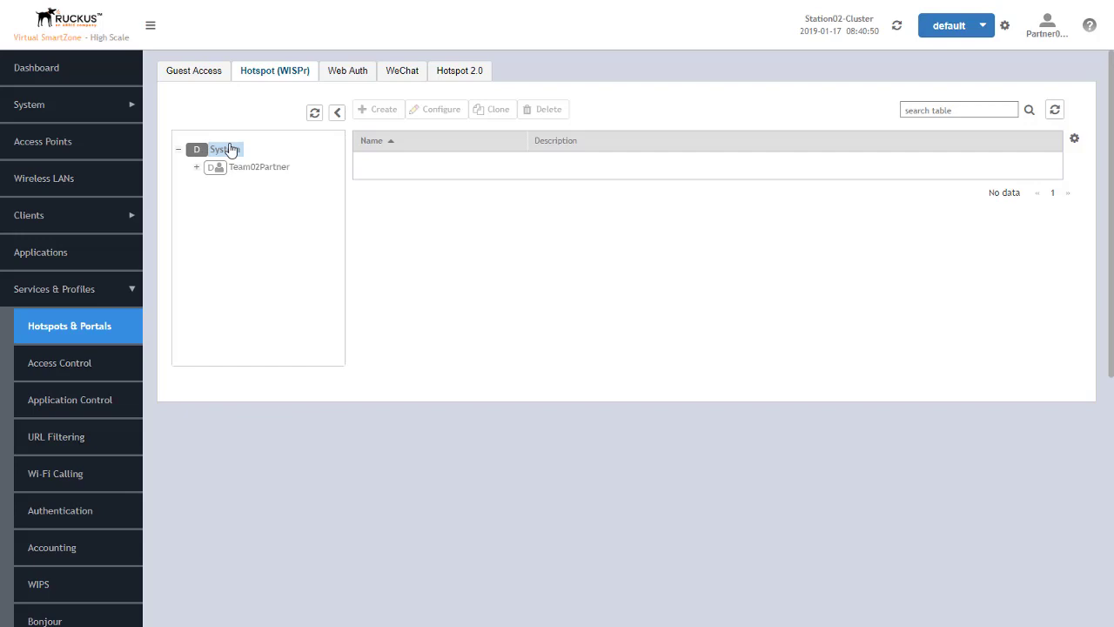
pyautogui.click(195, 170)
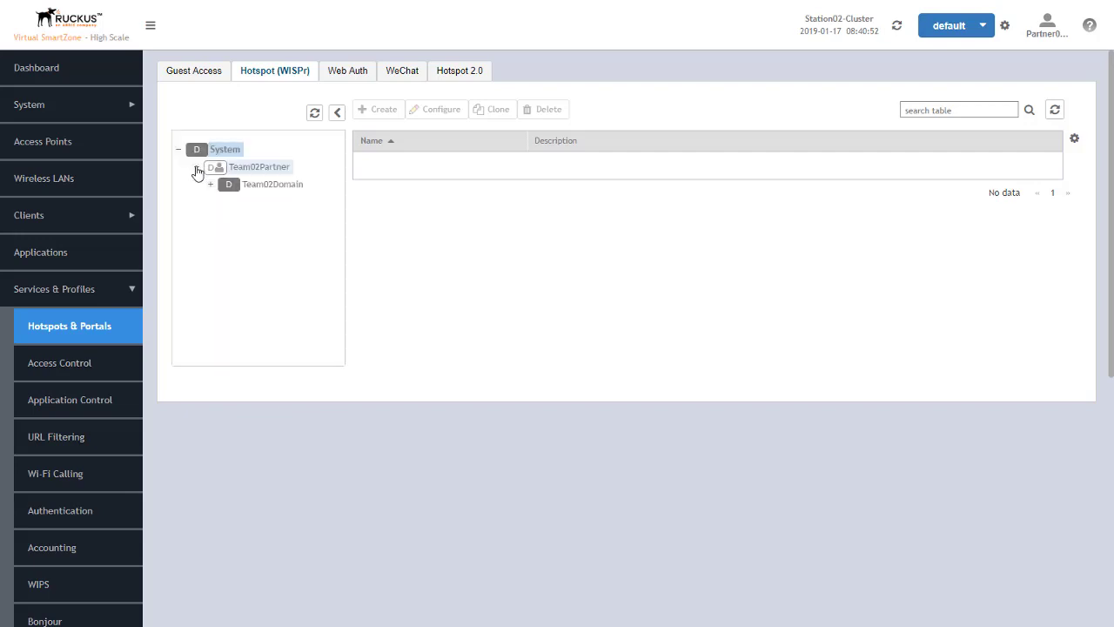
pyautogui.click(210, 186)
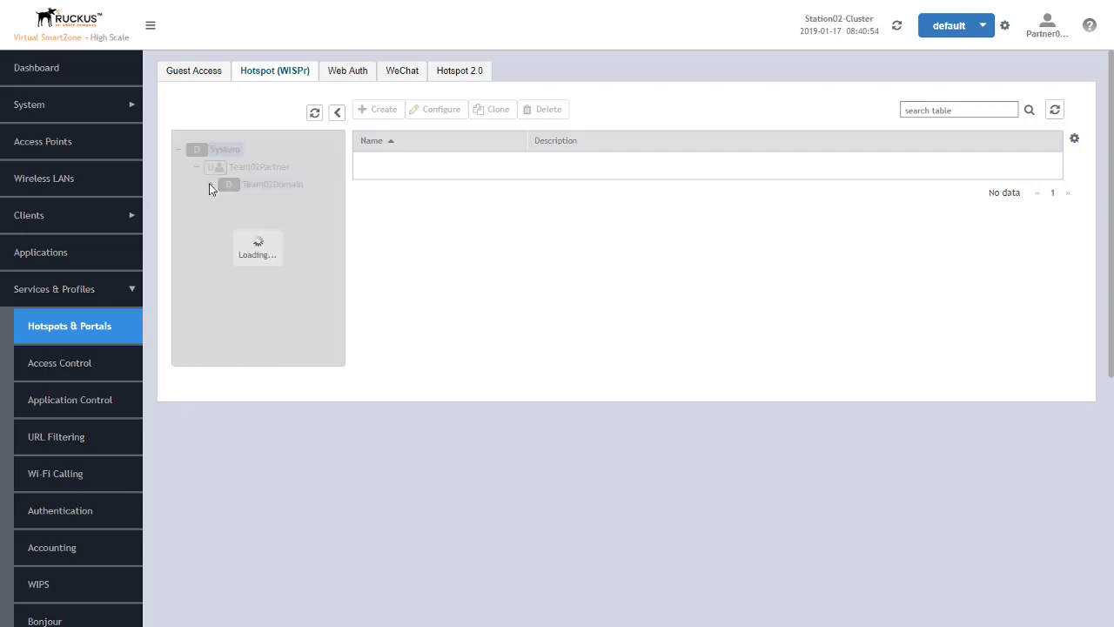
pyautogui.click(248, 205)
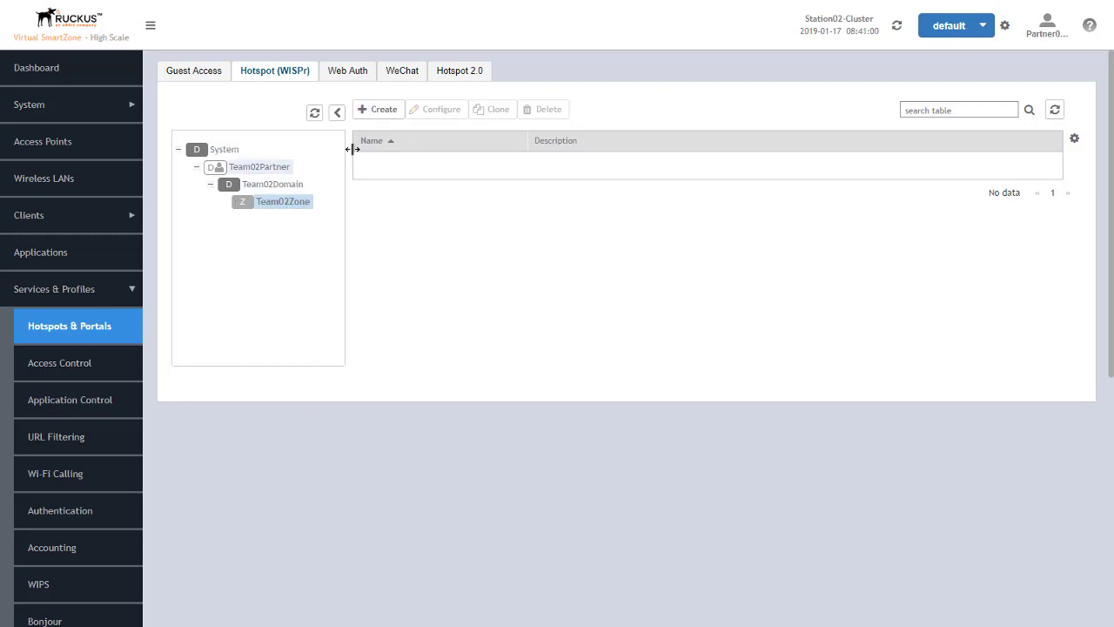
# Start a new portal named 'Hotspot Portal' and expand its Redirection settings.
pyautogui.click(381, 114)
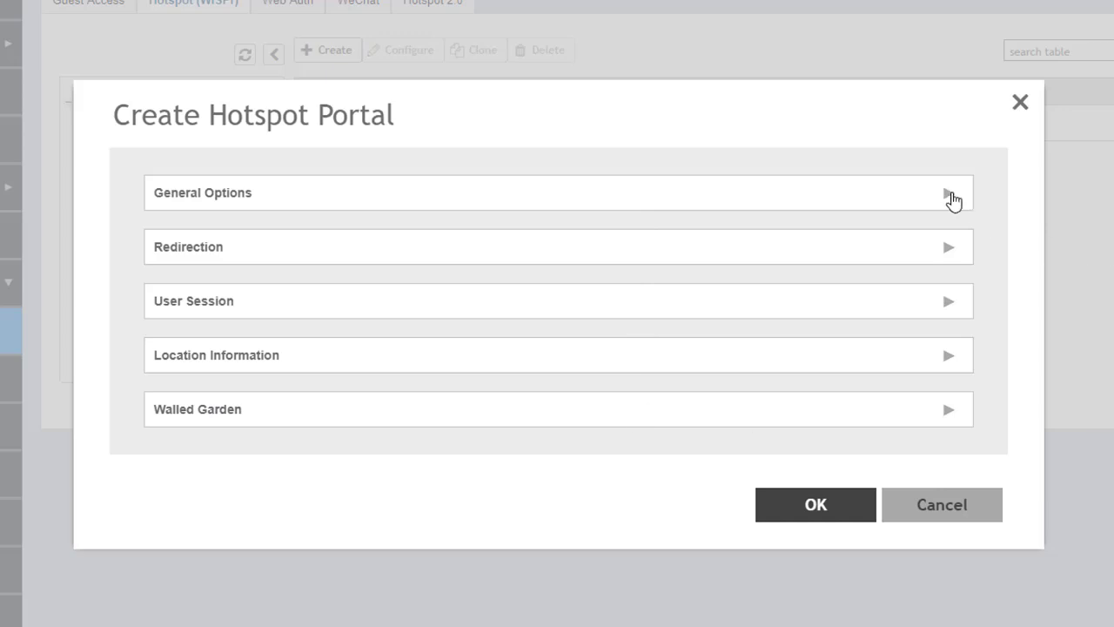
pyautogui.click(950, 195)
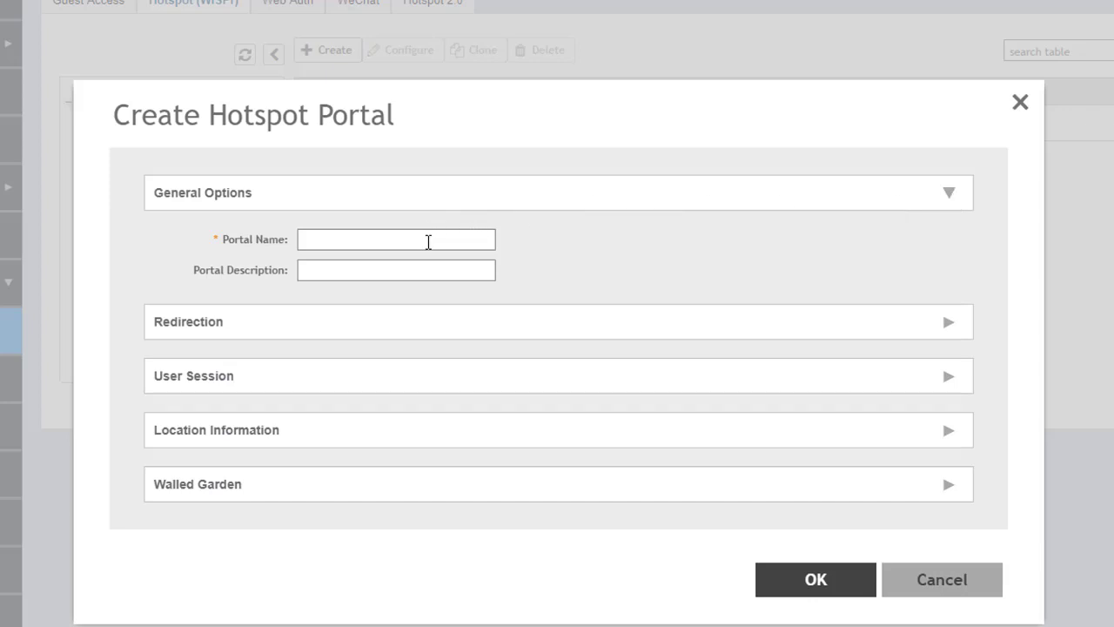
pyautogui.click(428, 242)
pyautogui.write('Hotspot Portal')
pyautogui.click(949, 324)
pyautogui.scroll(-2, 952, 333)
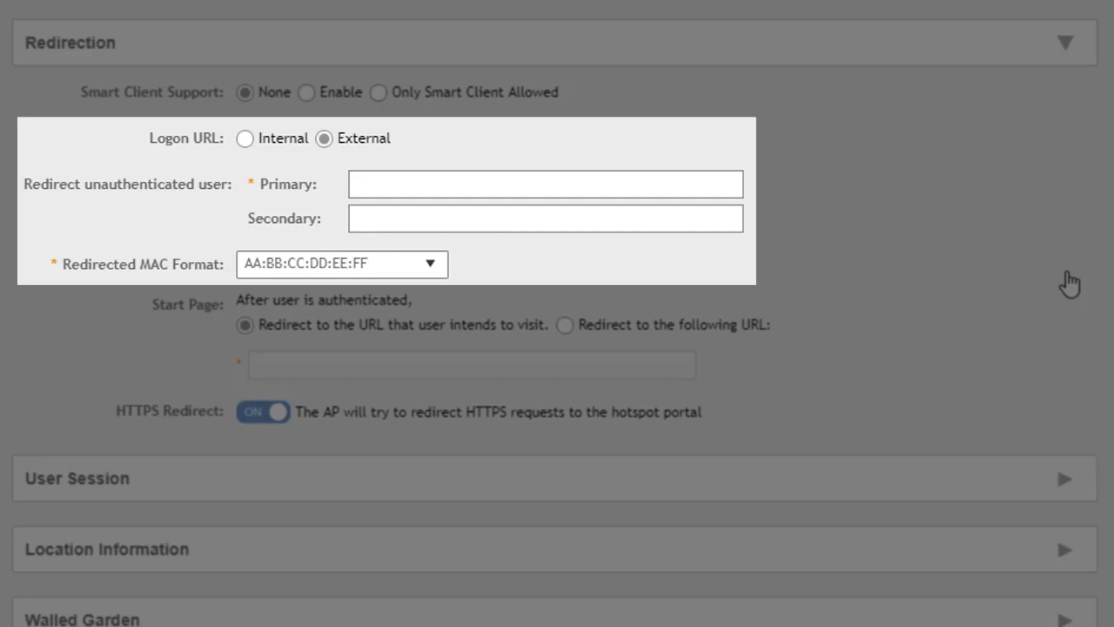
pyautogui.click(478, 187)
pyautogui.write('https://aut')
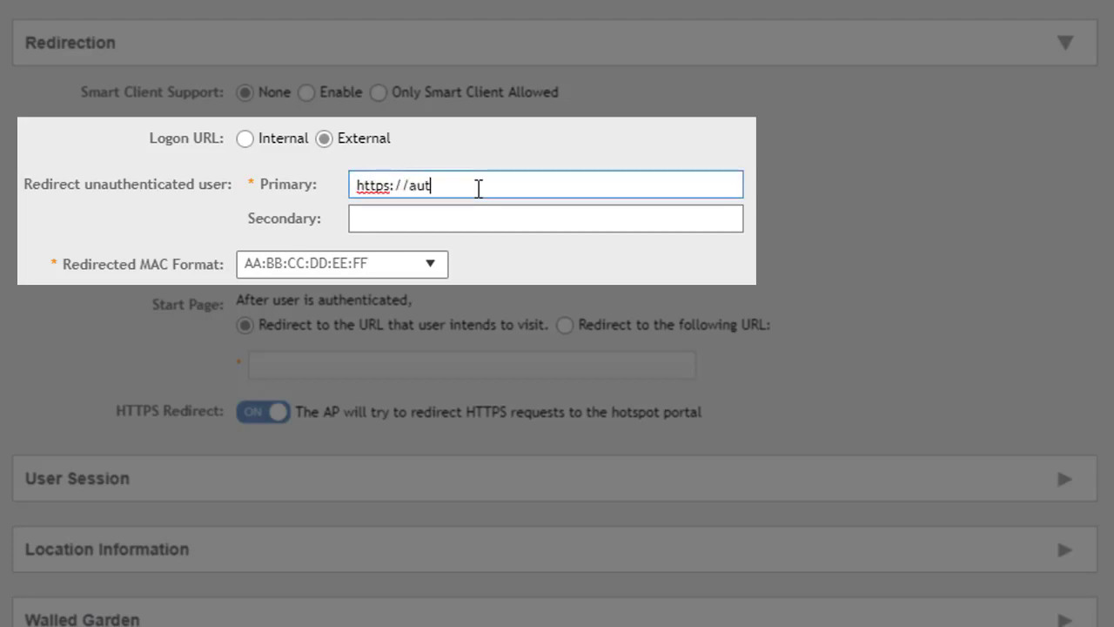
pyautogui.write('henticate.ruckuswireless.com')
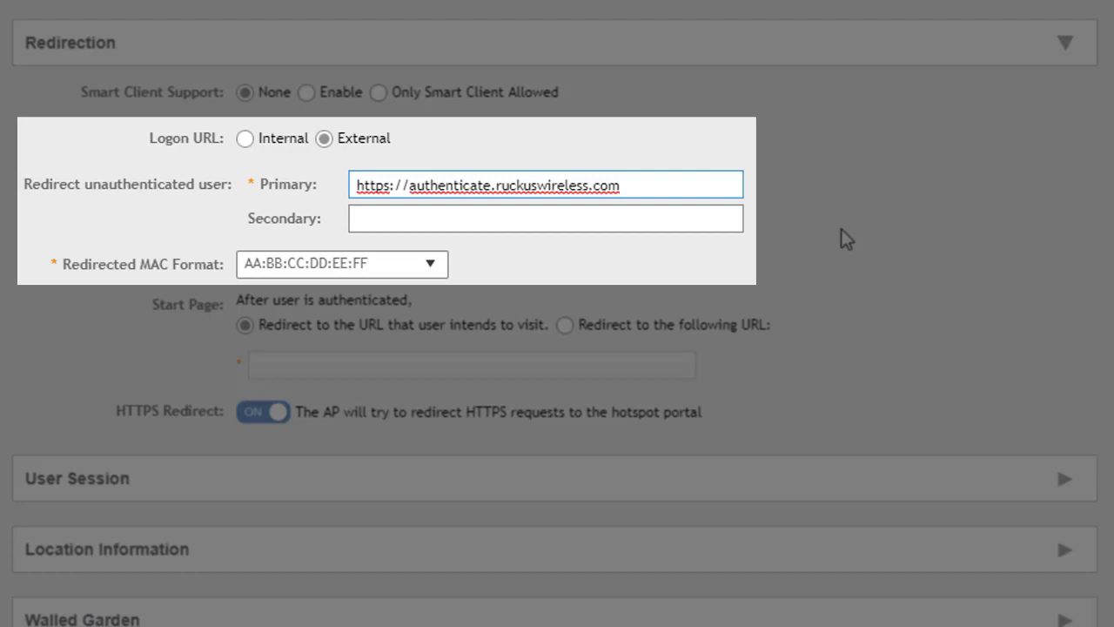
pyautogui.click(244, 138)
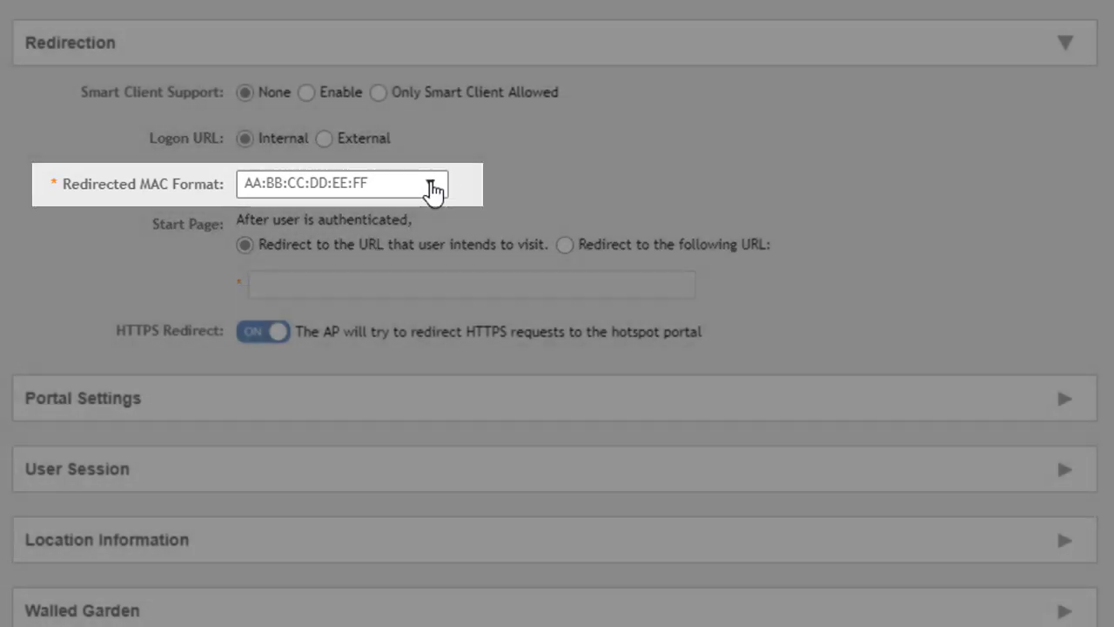
pyautogui.click(432, 191)
pyautogui.click(433, 190)
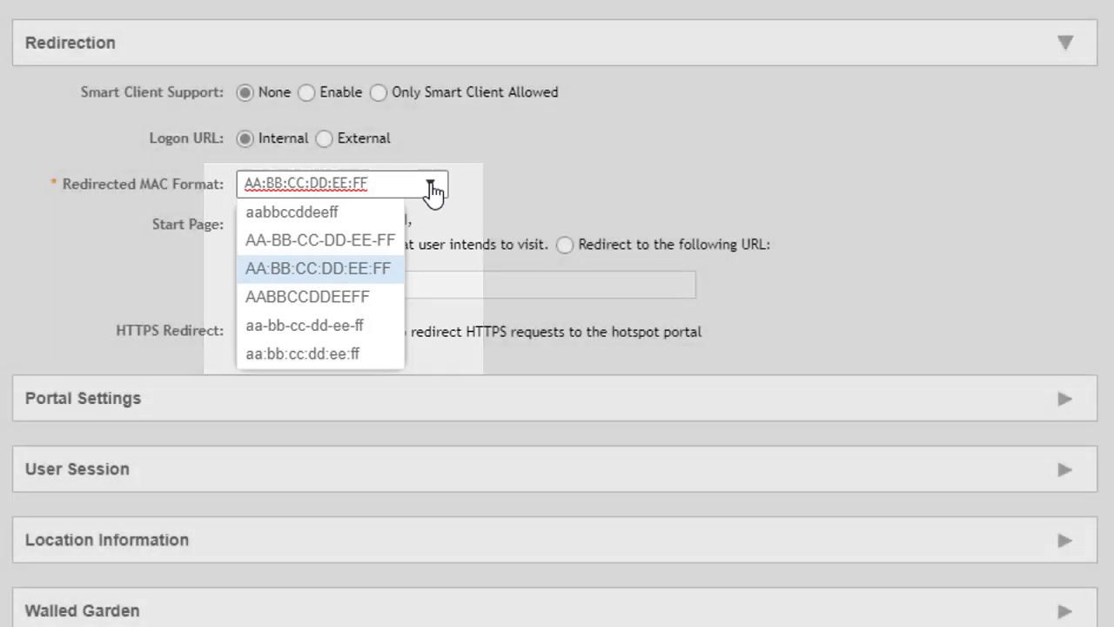
pyautogui.click(569, 181)
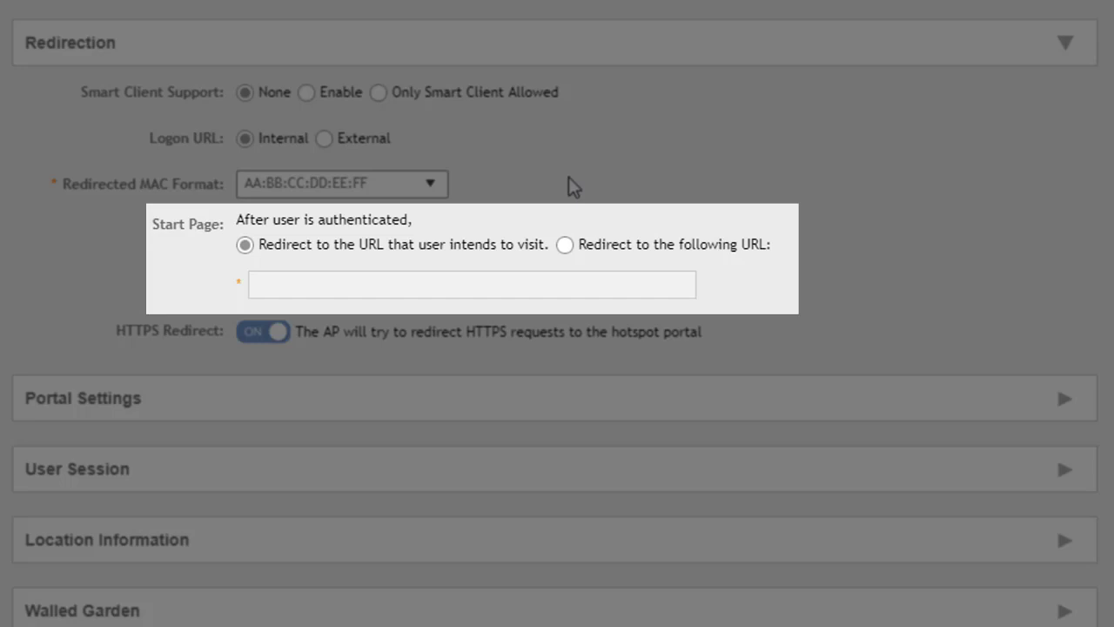
pyautogui.click(566, 246)
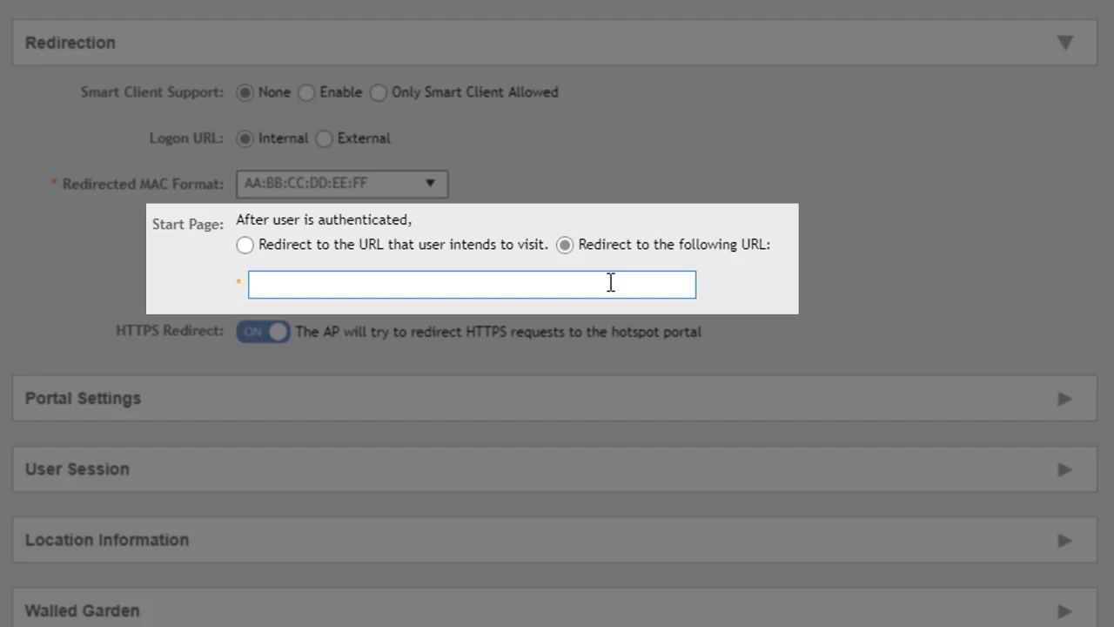
pyautogui.write('https://www.ruckuswireless.com')
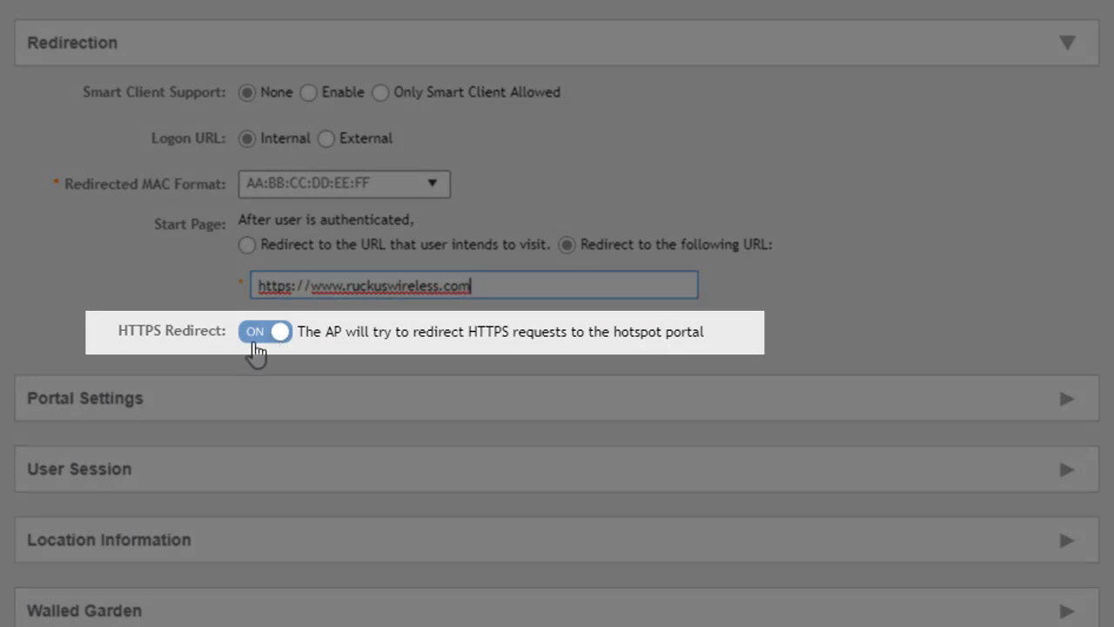
pyautogui.click(266, 346)
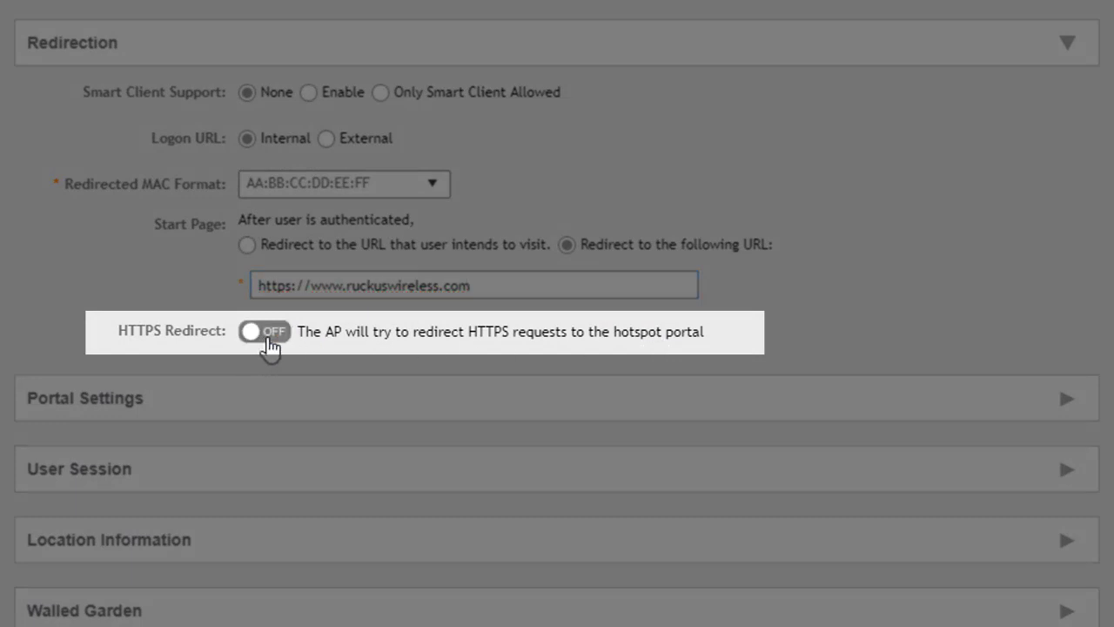
pyautogui.click(266, 346)
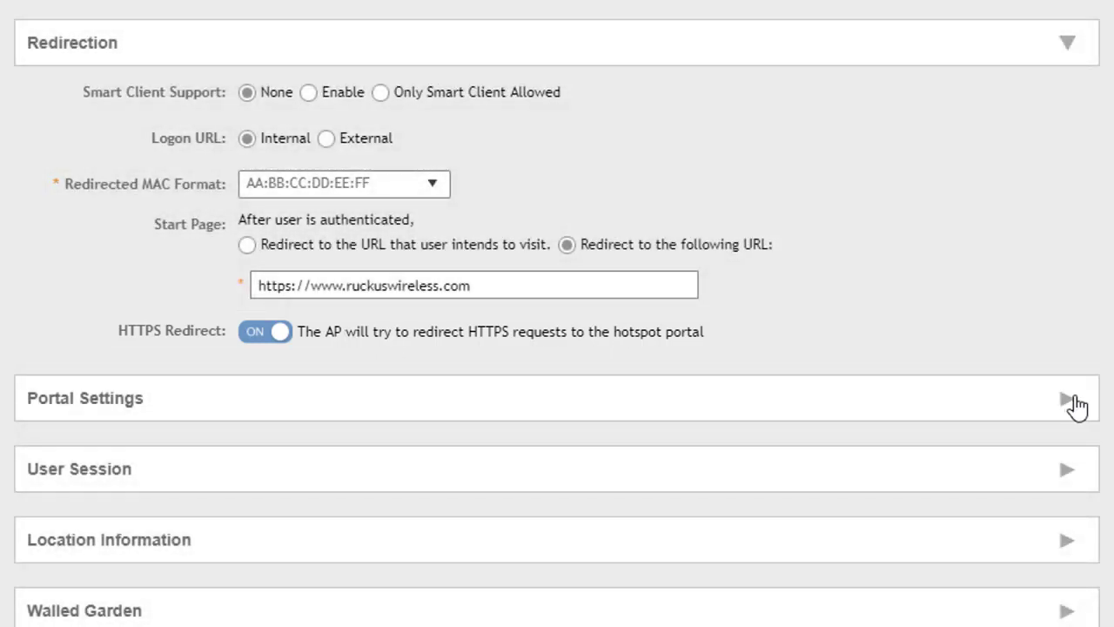
# In Portal Settings, keep English as the language and set the title 'Example Hotspot Portal'.
pyautogui.click(1075, 406)
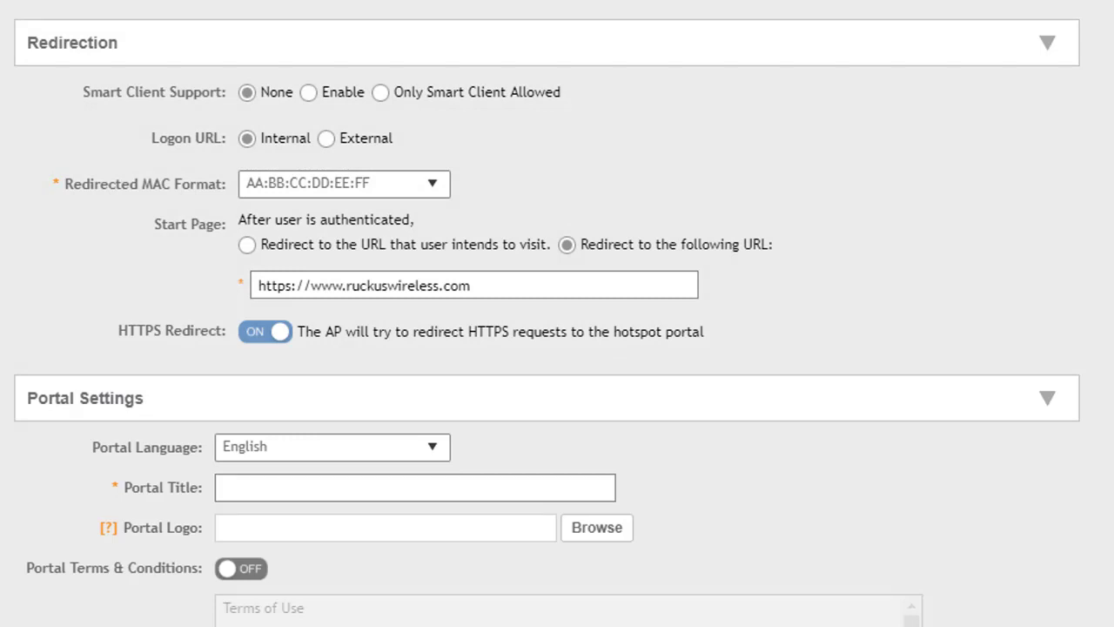
pyautogui.scroll(-3, 547, 315)
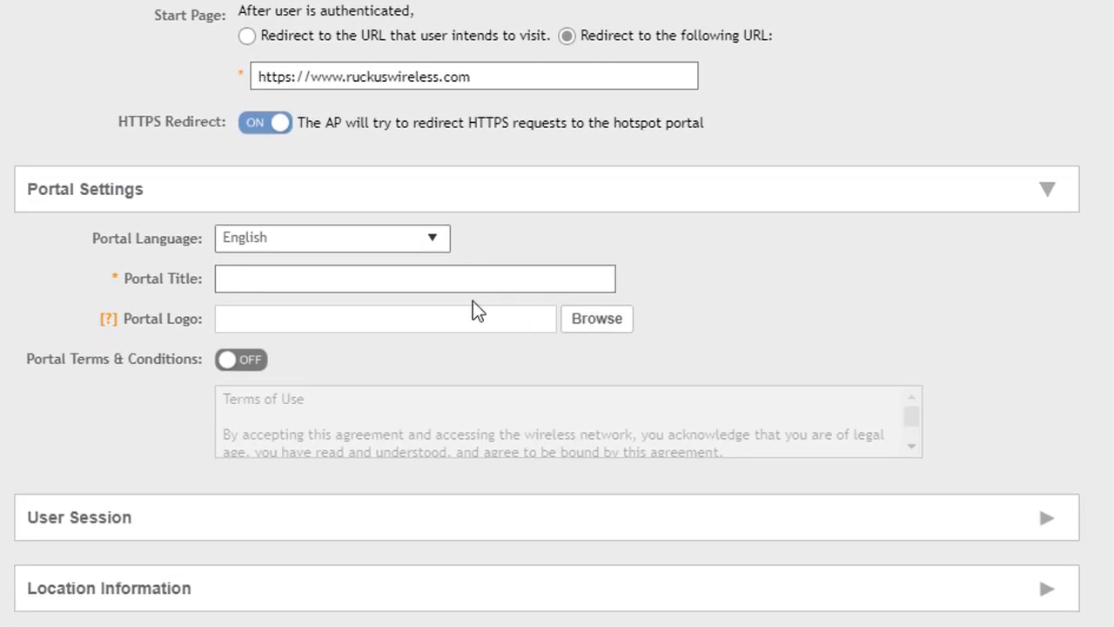
pyautogui.click(433, 239)
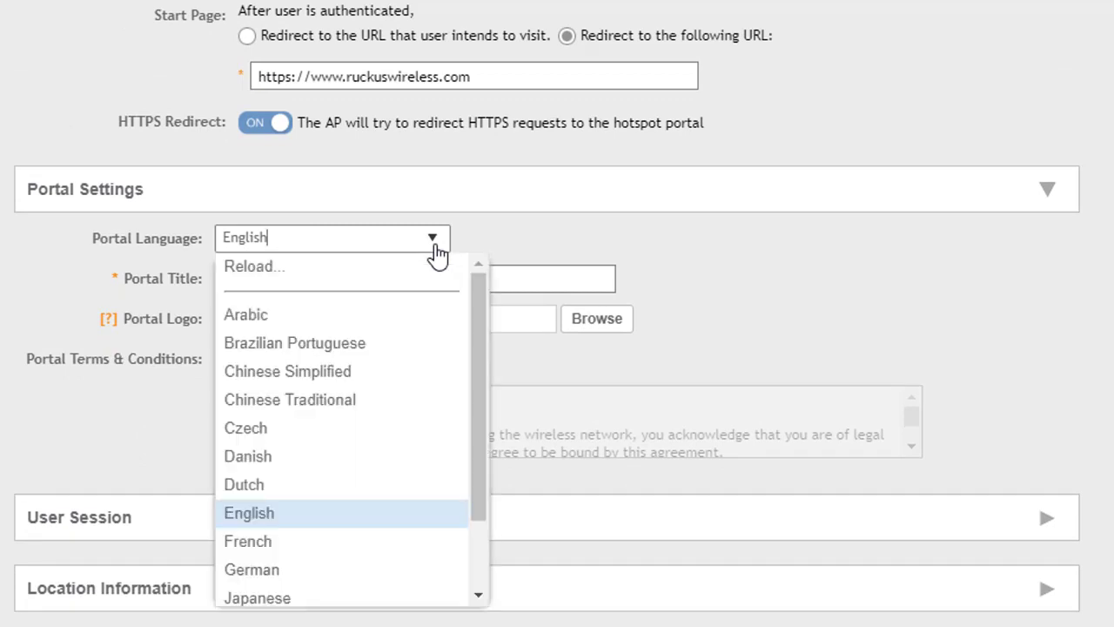
pyautogui.click(510, 251)
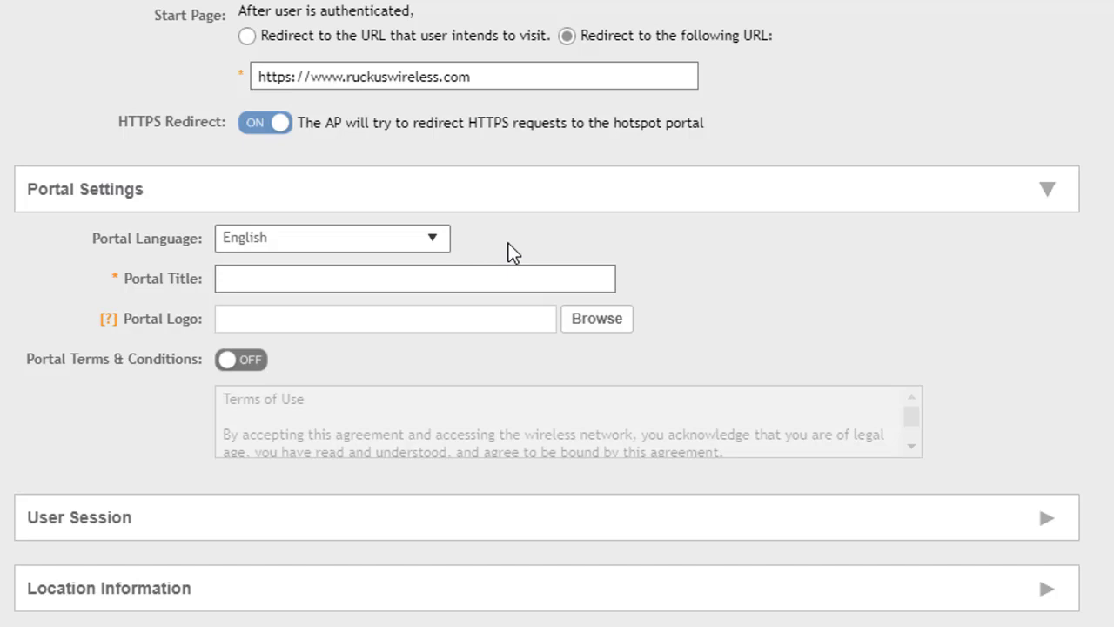
pyautogui.click(464, 278)
pyautogui.write('Example Hotspot Portal')
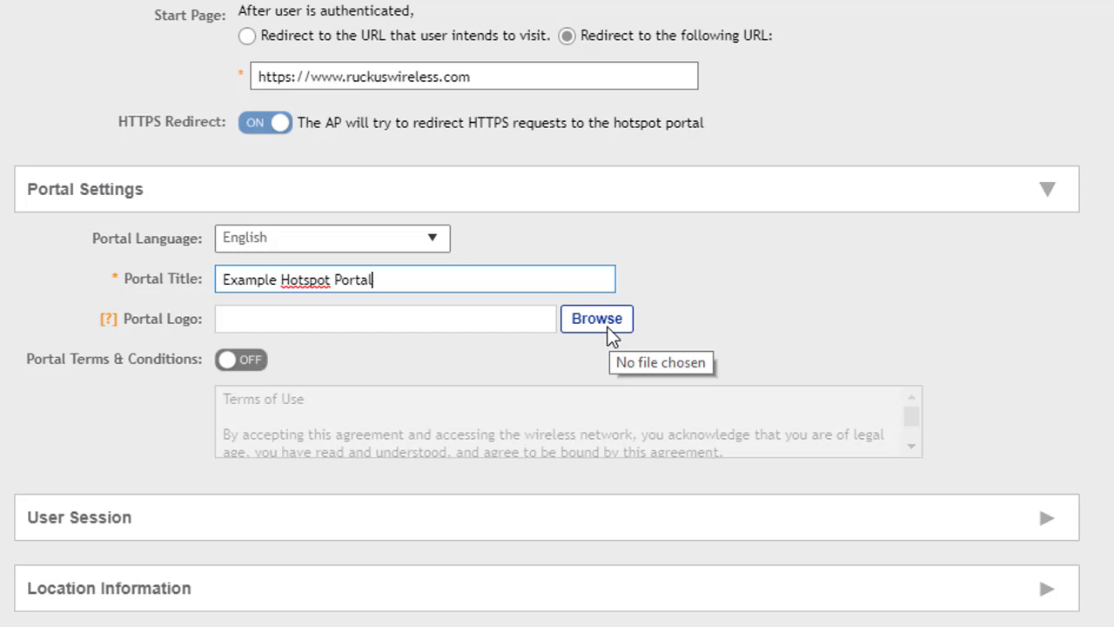
pyautogui.click(670, 353)
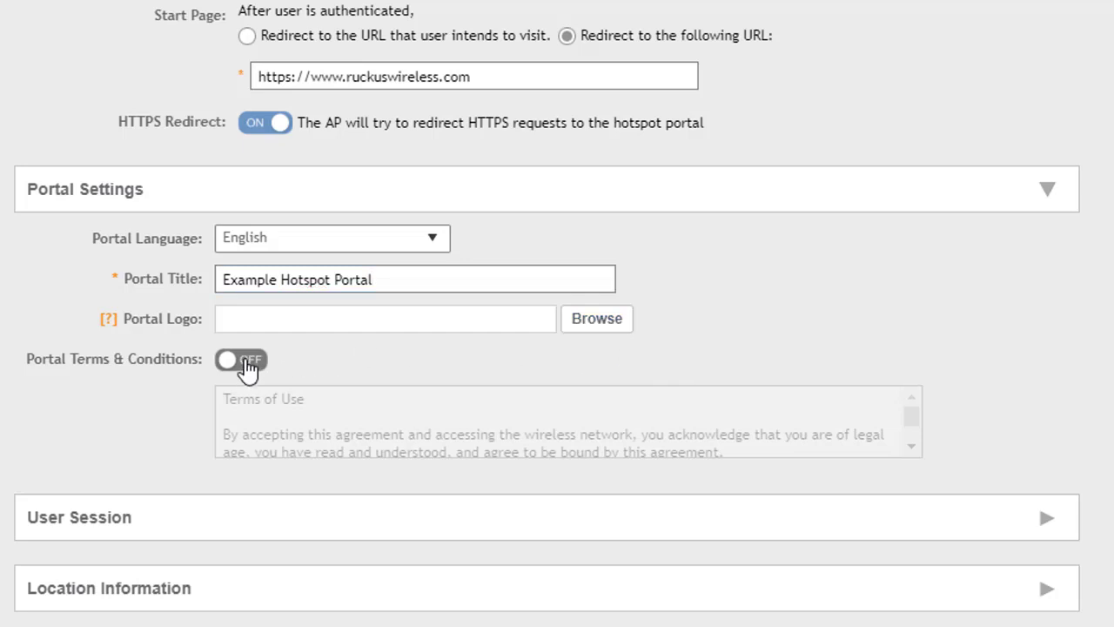
# Enable Portal Terms & Conditions, leaving the default Terms of Use text unchanged.
pyautogui.click(246, 361)
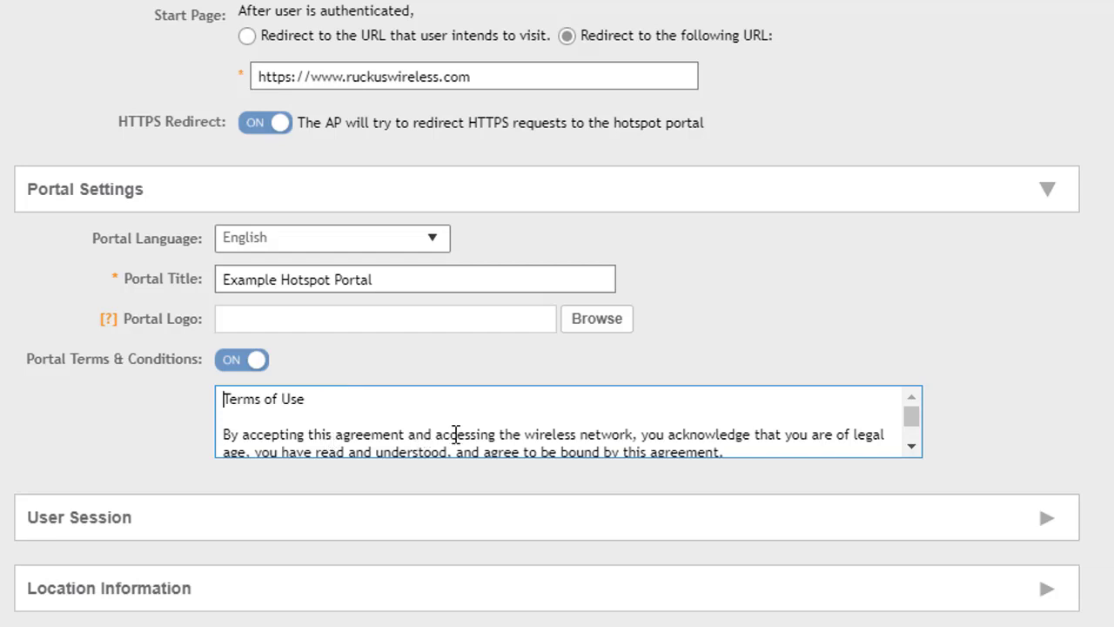
pyautogui.moveTo(500, 432); pyautogui.dragTo(351, 421)
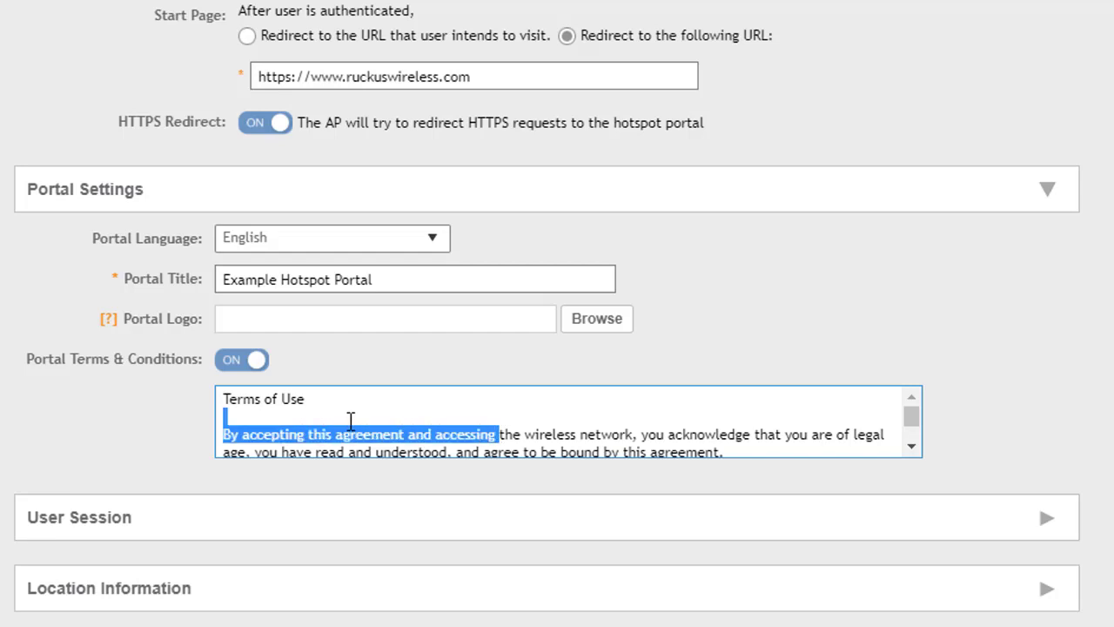
pyautogui.press('BackSpace')
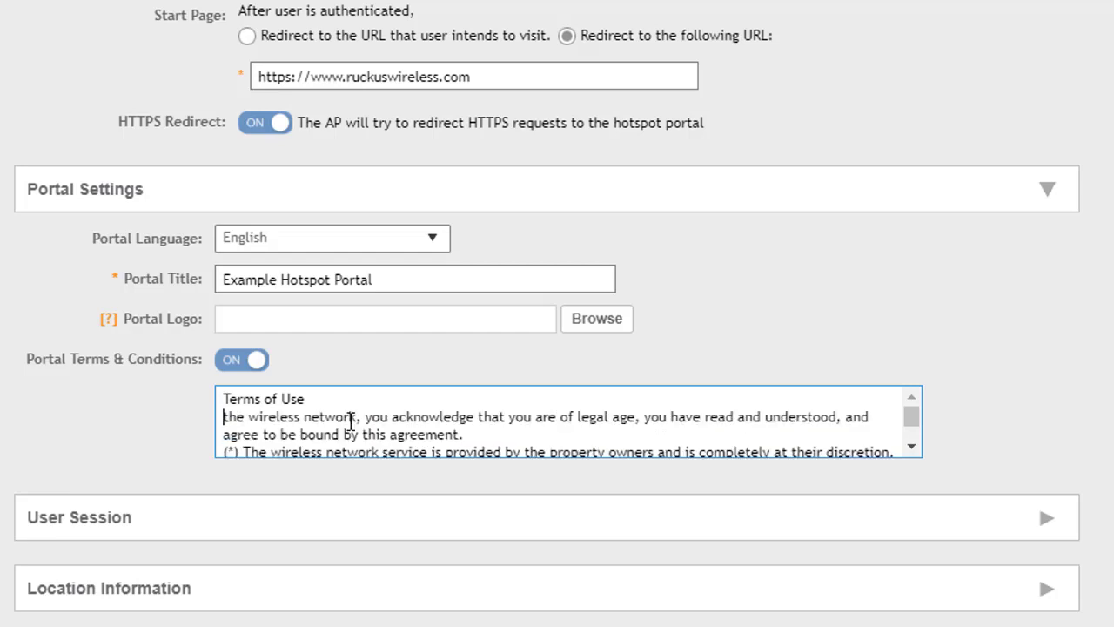
pyautogui.hotkey('ctrl', 'z')
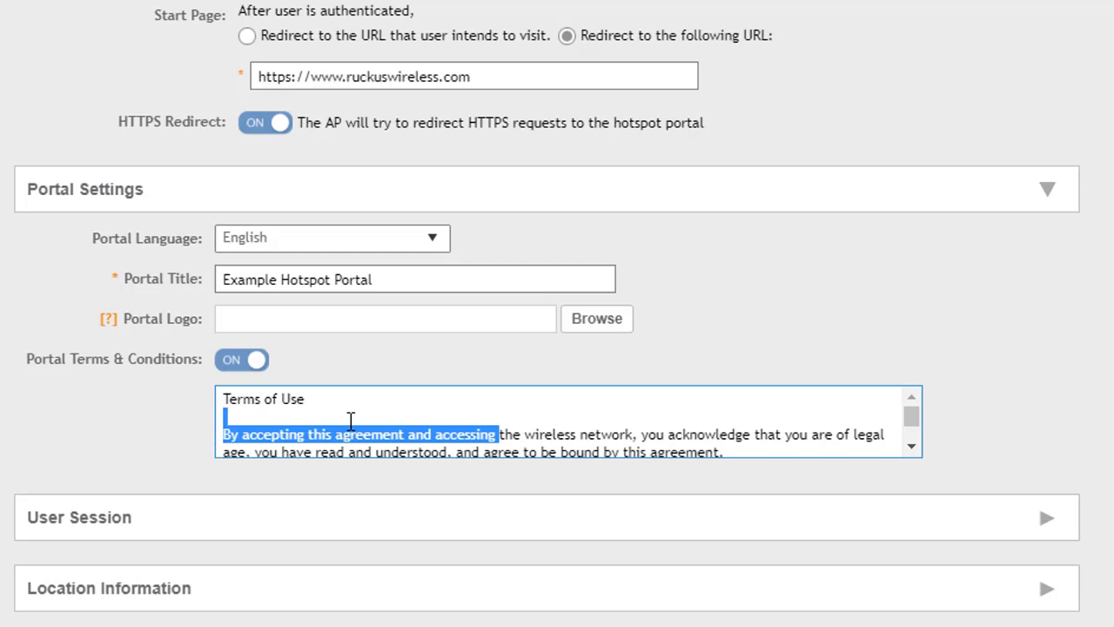
pyautogui.click(1029, 372)
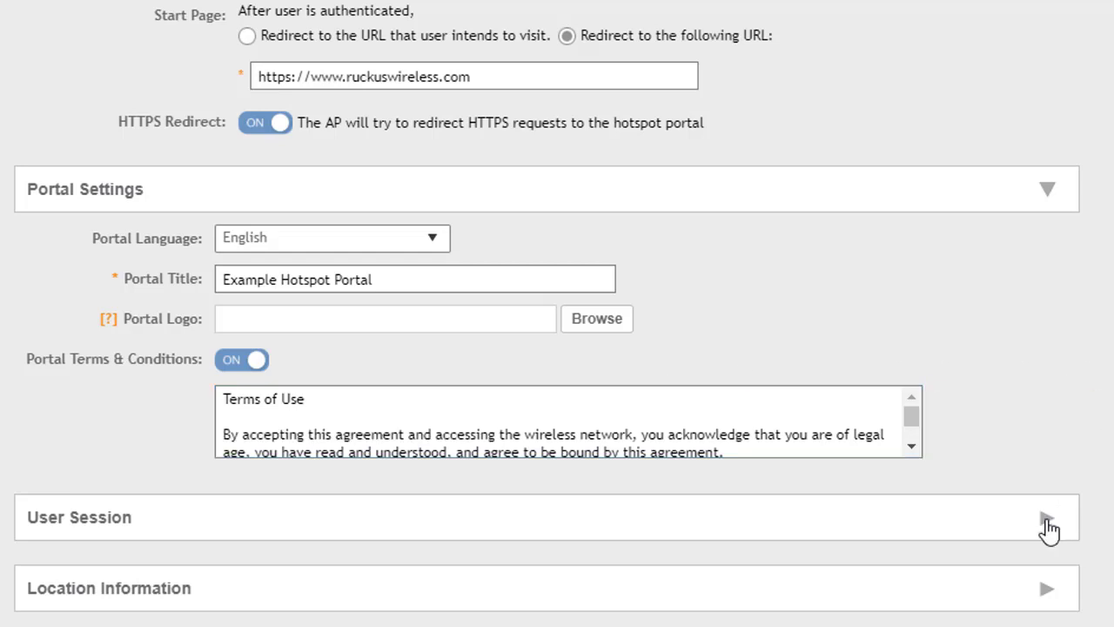
pyautogui.click(1047, 521)
pyautogui.scroll(-3, 1094, 167)
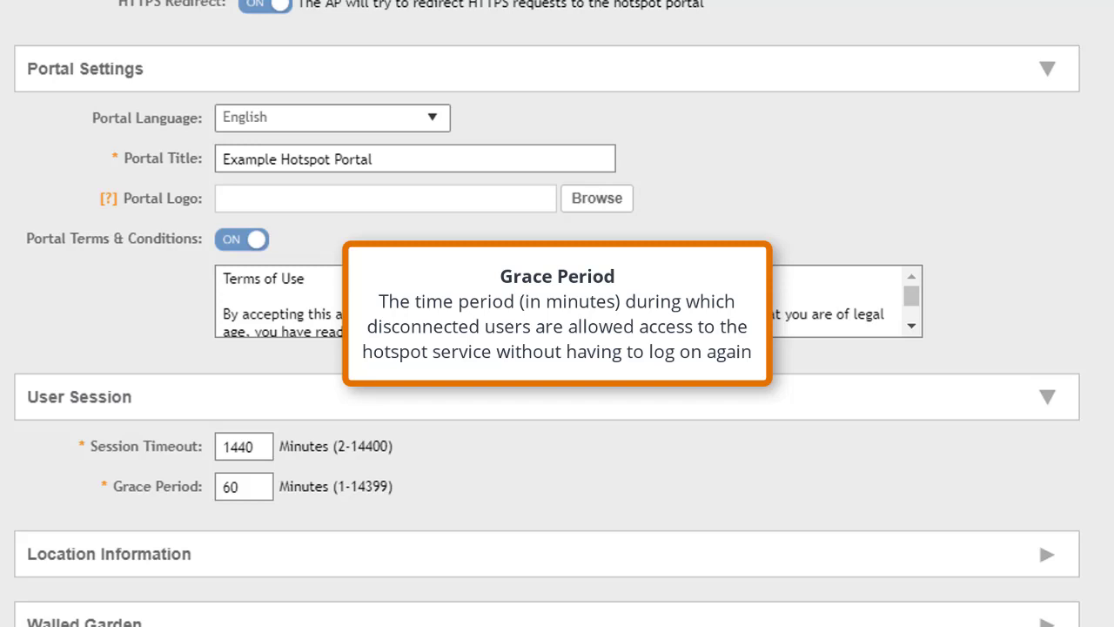
# Expand Location Information, leaving Location ID and Name blank, and scroll to Walled Garden.
pyautogui.click(1047, 554)
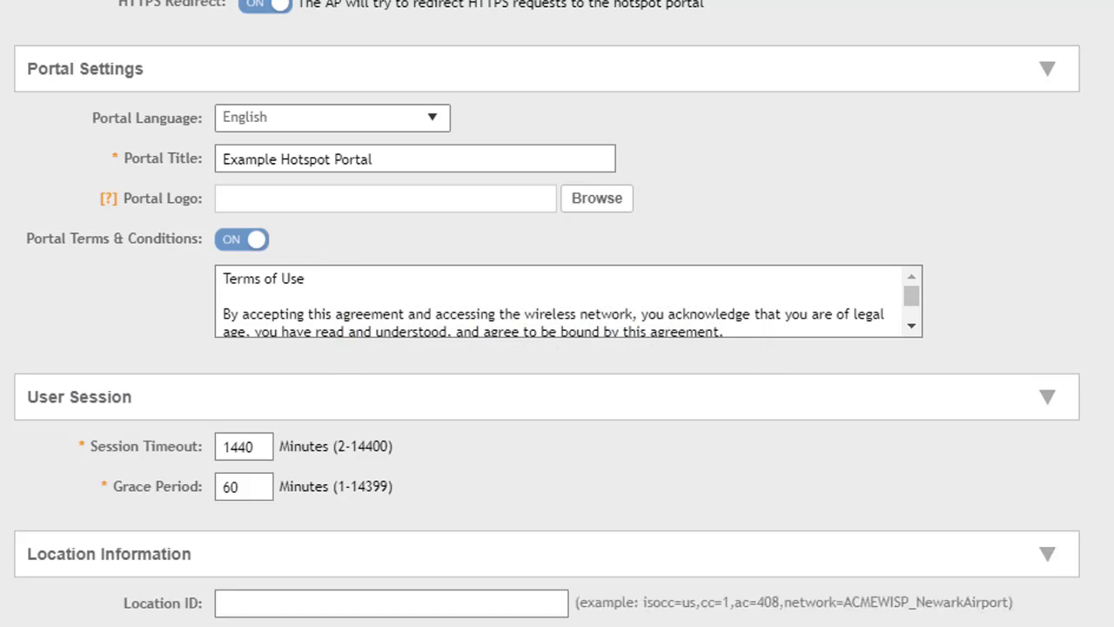
pyautogui.scroll(-1, 1112, 300)
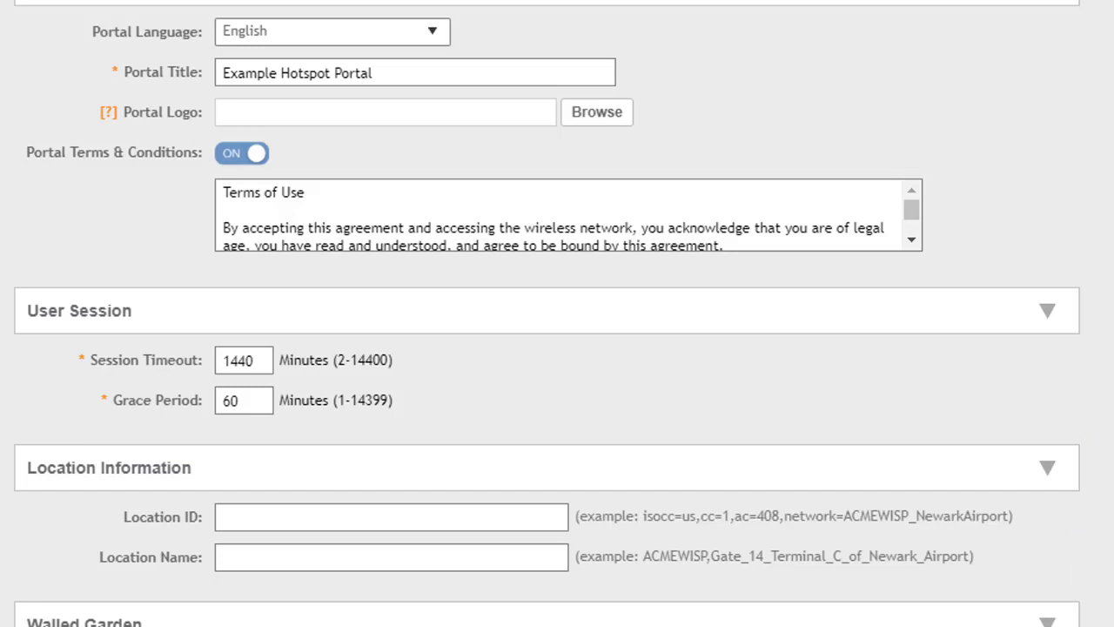
pyautogui.scroll(-1, 548, 313)
pyautogui.scroll(-4, 547, 313)
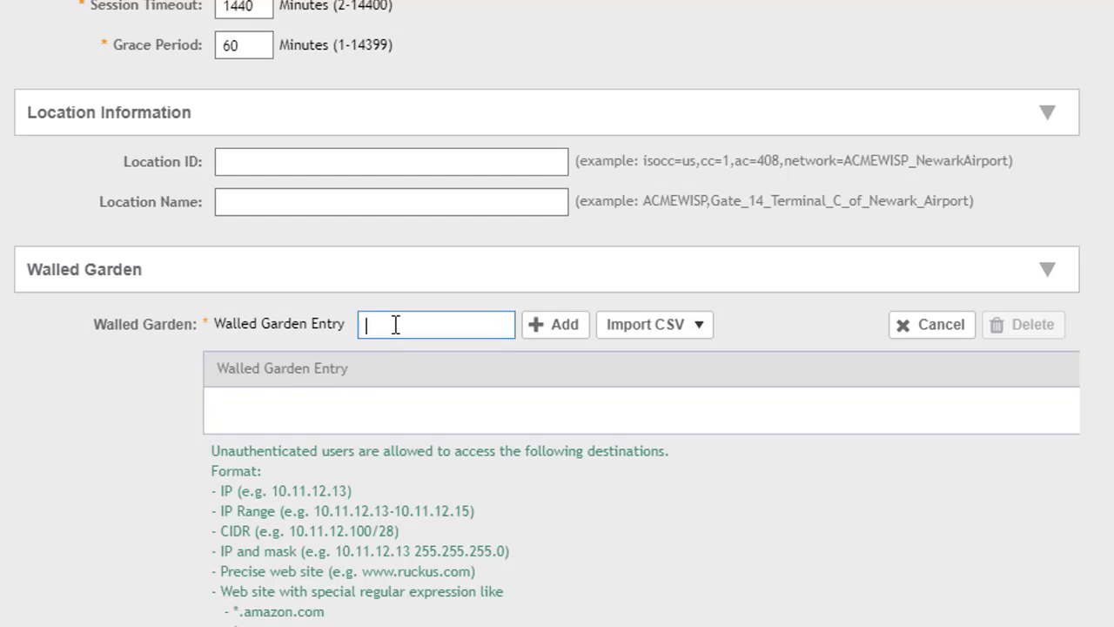
pyautogui.write('10.10.10.2')
pyautogui.click(551, 327)
pyautogui.click(446, 326)
pyautogui.write('192.168.1.22-192.168.1.25')
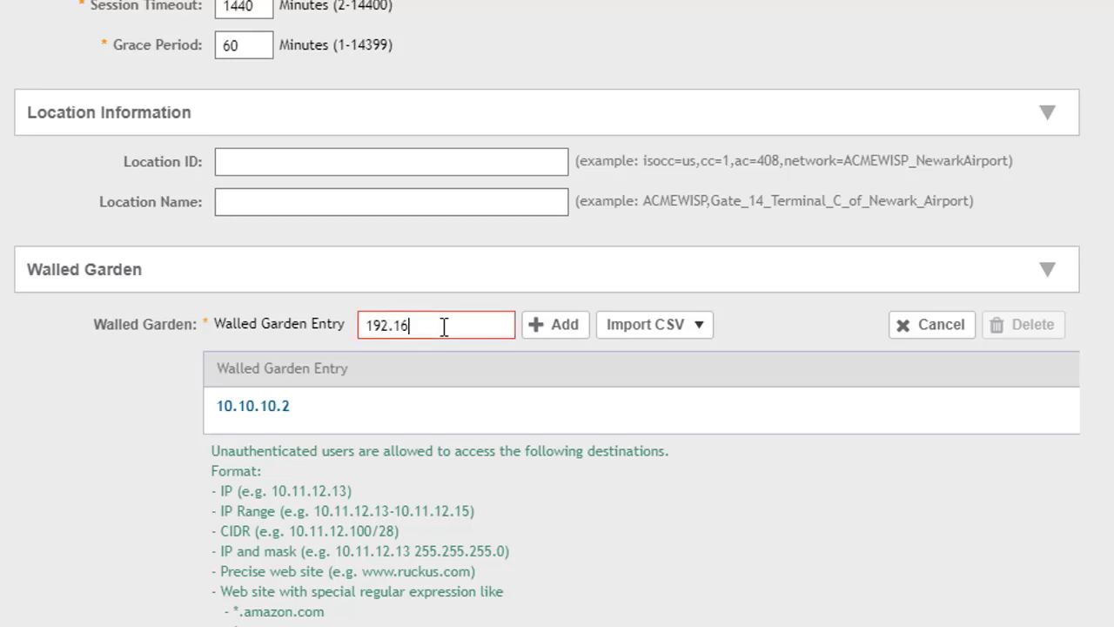
pyautogui.click(559, 331)
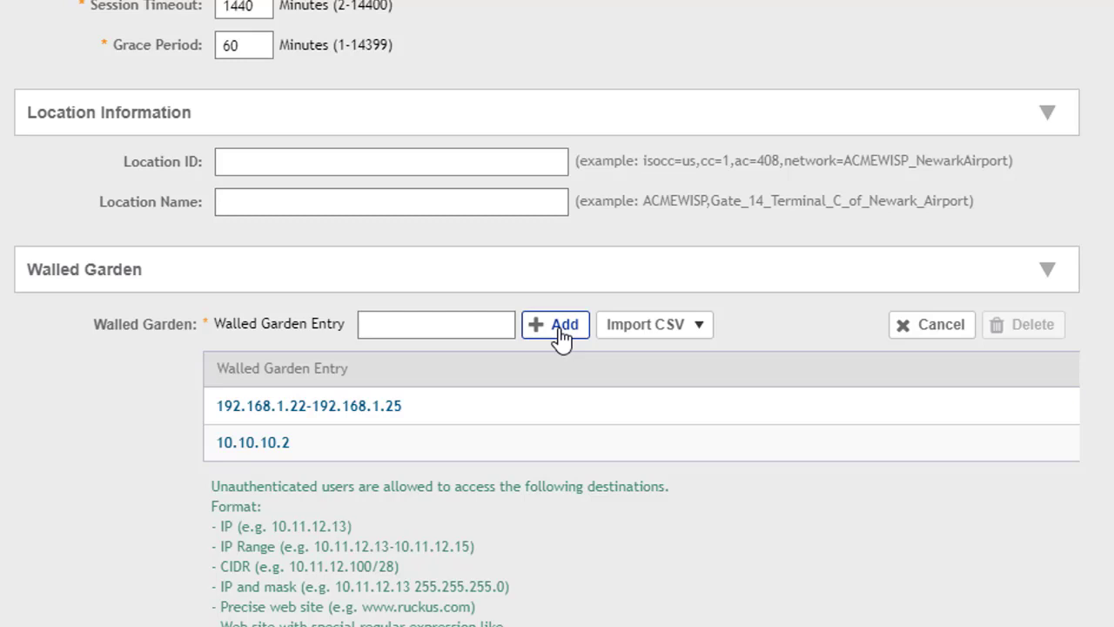
pyautogui.click(449, 325)
pyautogui.write('www.example.com')
pyautogui.click(542, 331)
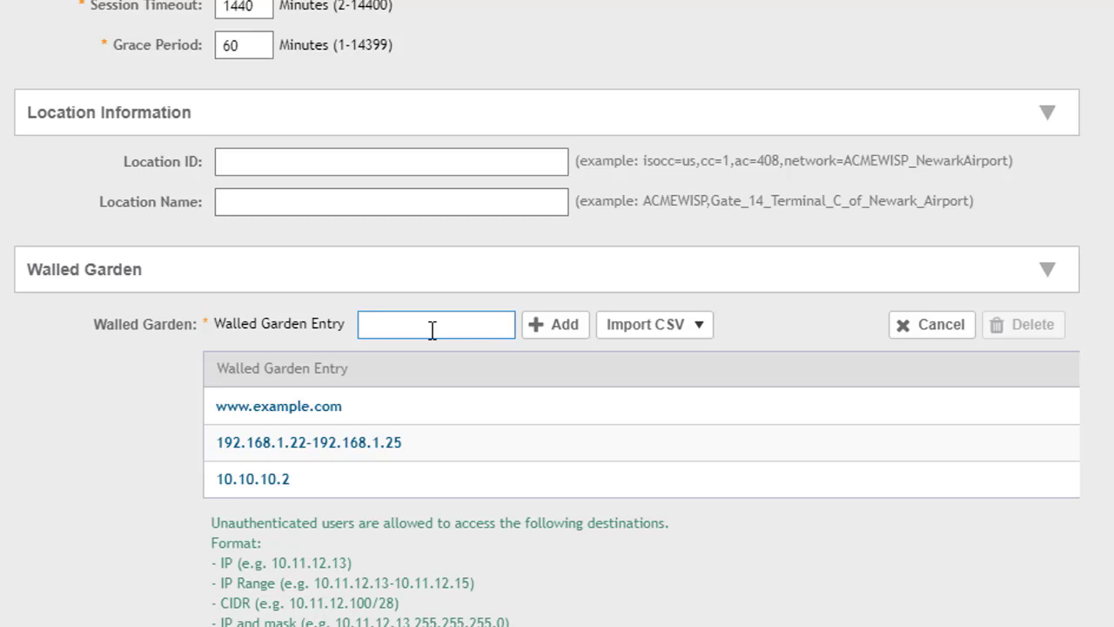
pyautogui.write('*.ruckuswireless.com')
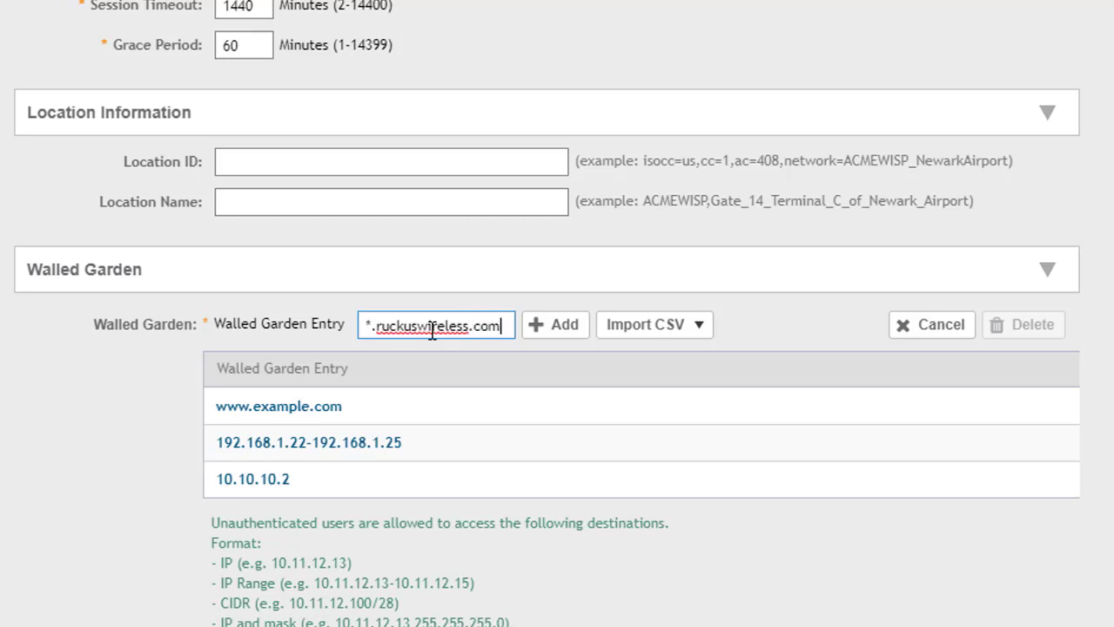
pyautogui.click(554, 329)
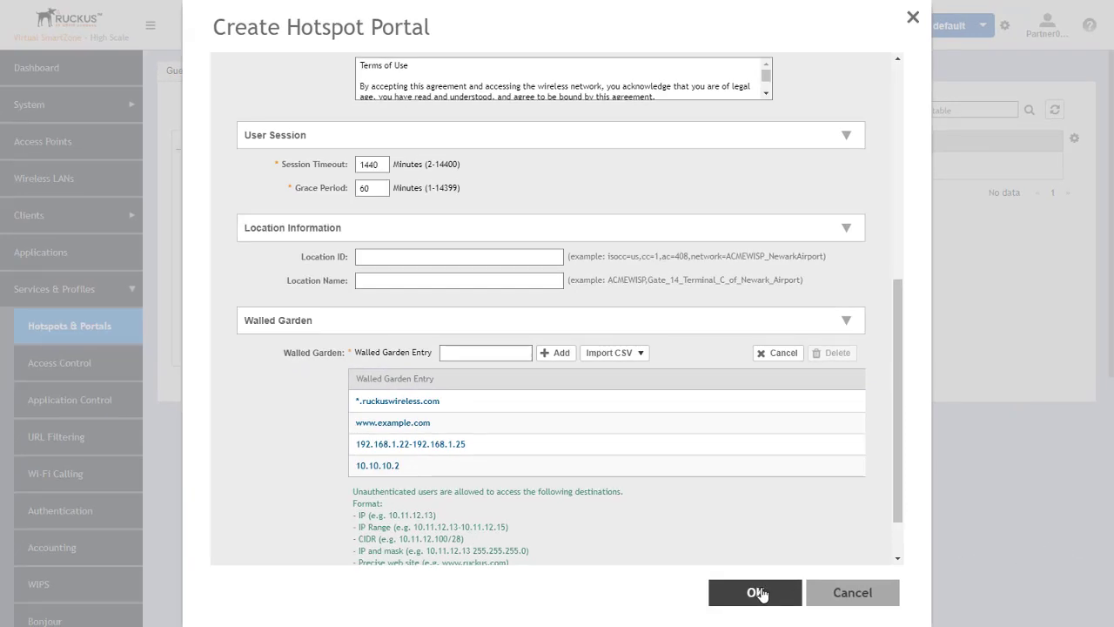
# Save 'Hotspot Portal' and select it in the Team02Zone Hotspot (WISPr) list.
pyautogui.click(756, 592)
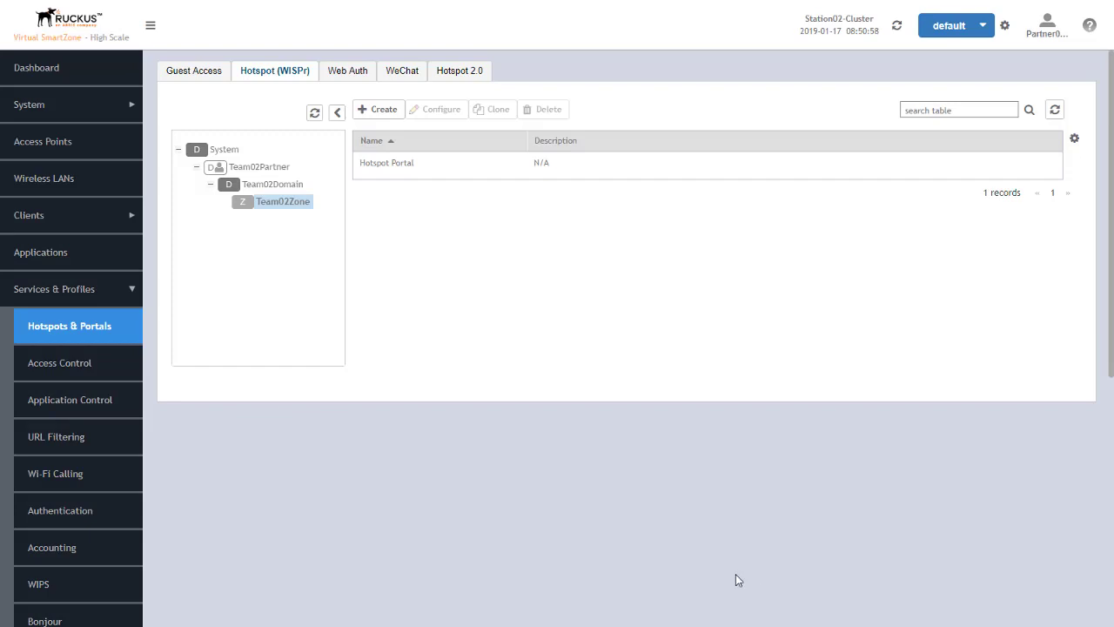
pyautogui.click(398, 169)
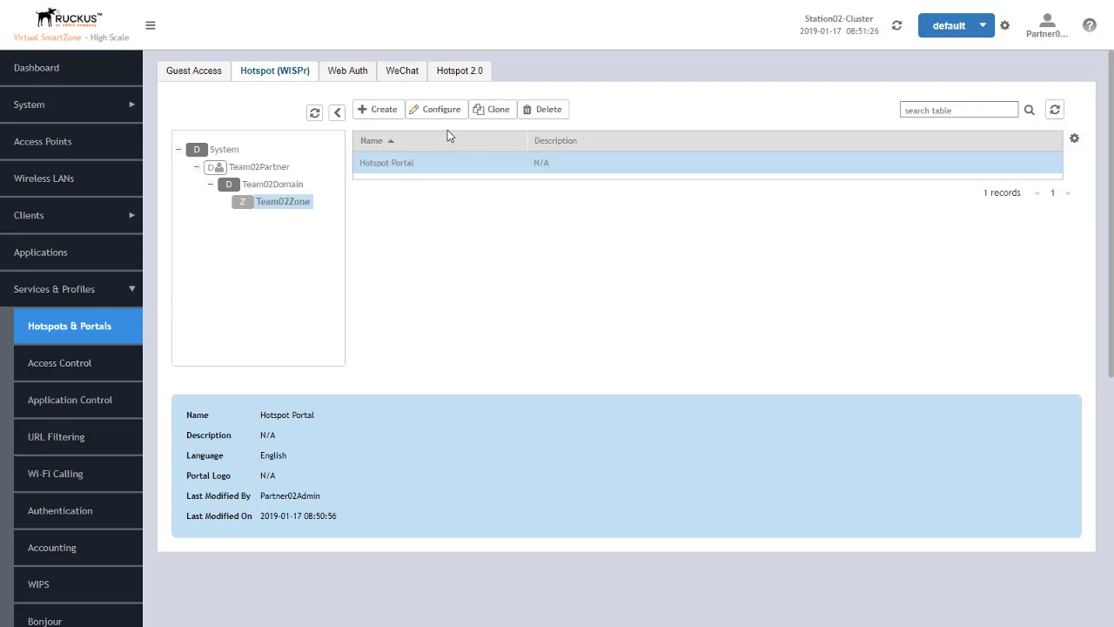
# List Team02Zone's wireless LANs and start a new WLAN configuration there.
pyautogui.click(45, 194)
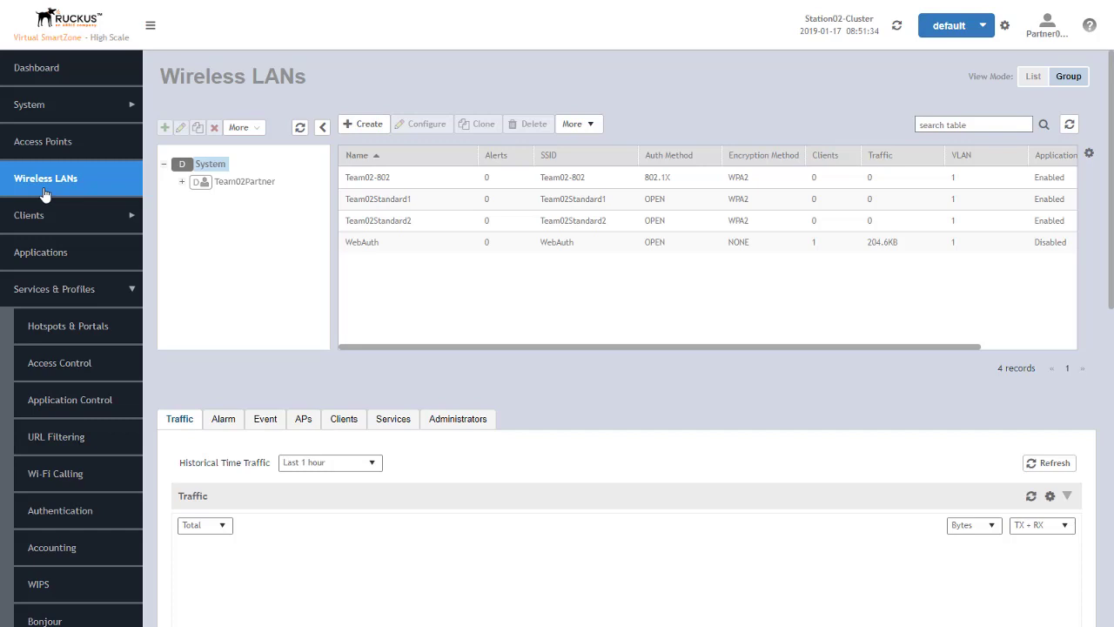
pyautogui.click(182, 181)
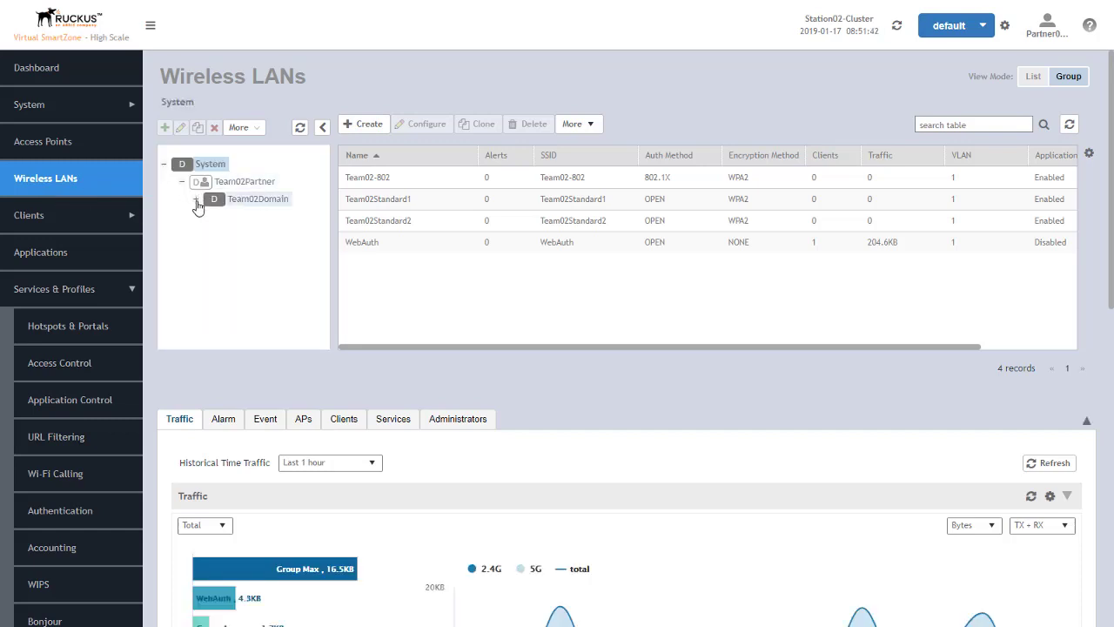
pyautogui.click(196, 199)
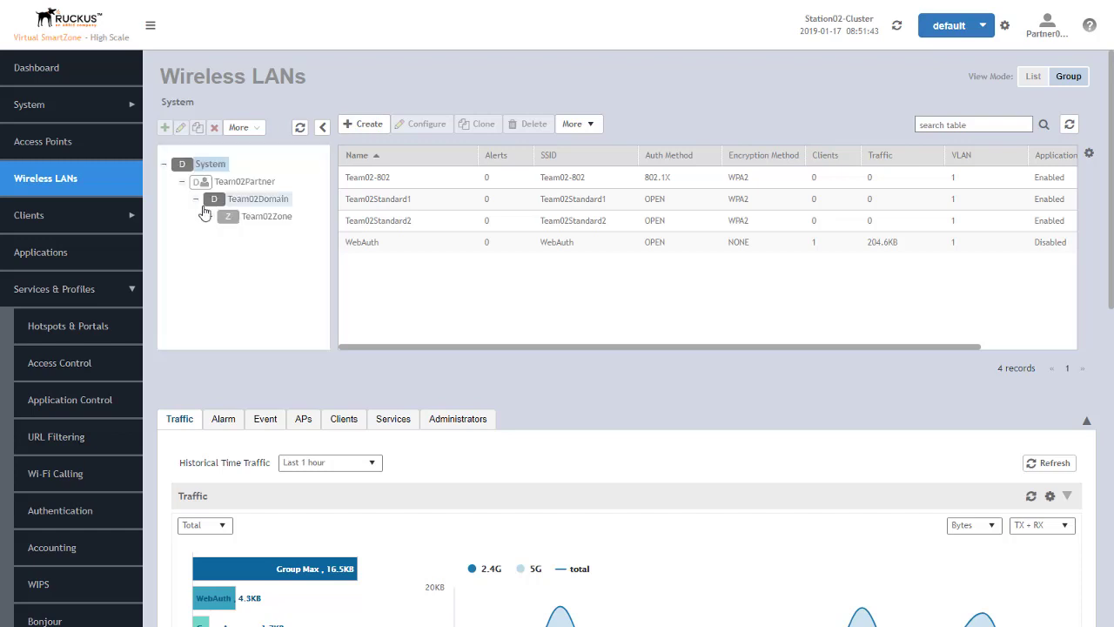
pyautogui.click(253, 220)
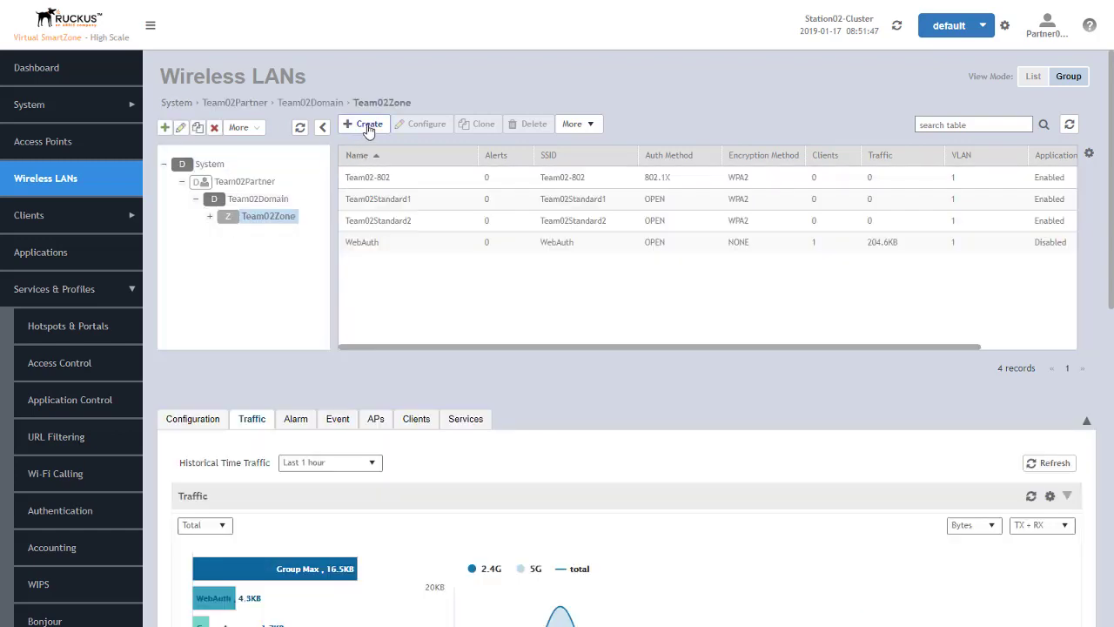
pyautogui.click(370, 127)
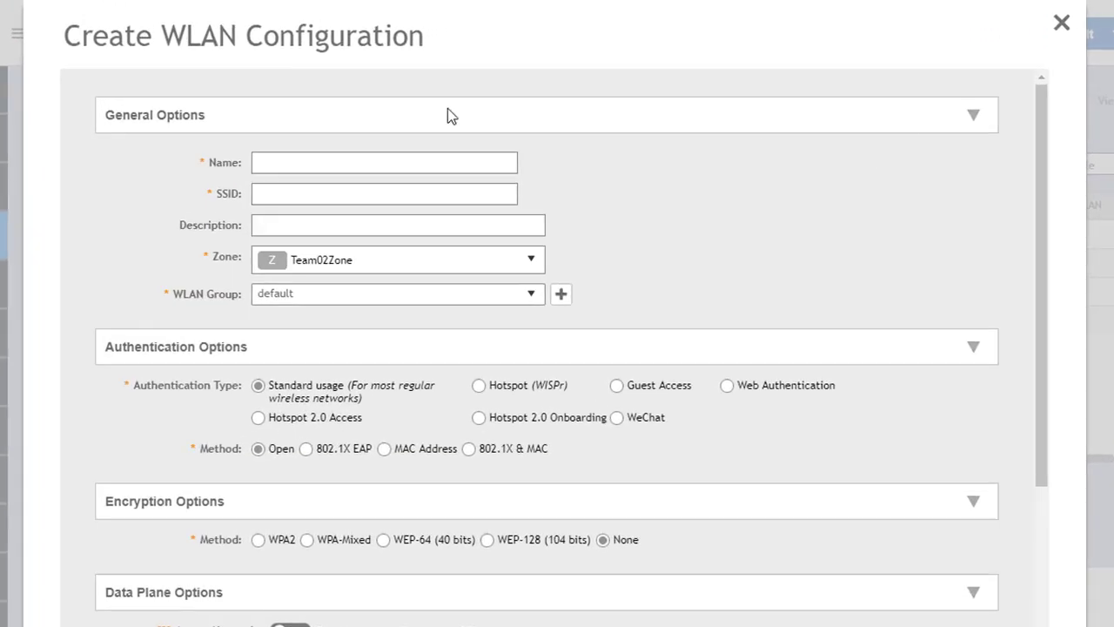
# Enter WISPr-Hotspot as both the WLAN name and its SSID.
pyautogui.write('WISPr-Hotspot')
pyautogui.click(361, 190)
pyautogui.write('WISPr-Hotspot')
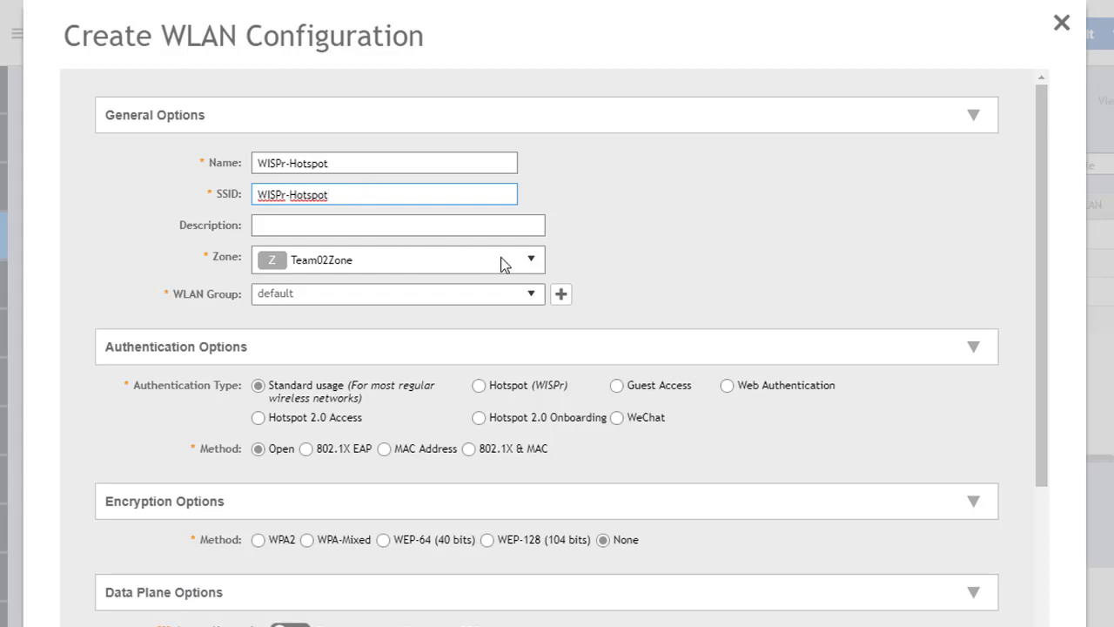
# Add Team02 WLAN Group1 to the WLAN groups and choose Hotspot (WISPr) authentication.
pyautogui.click(531, 296)
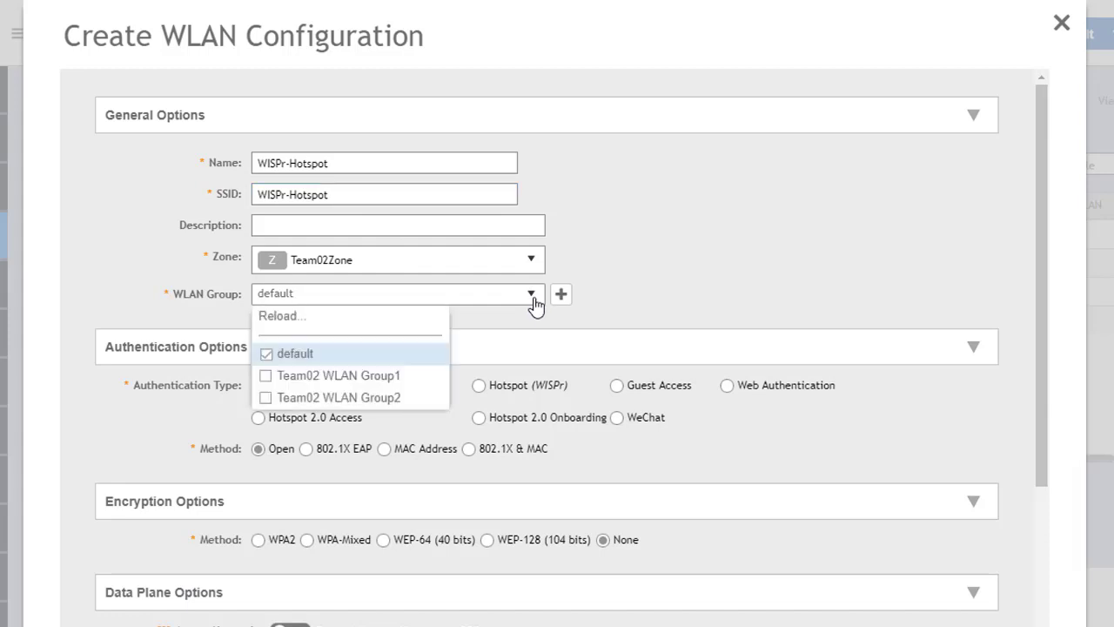
pyautogui.click(277, 380)
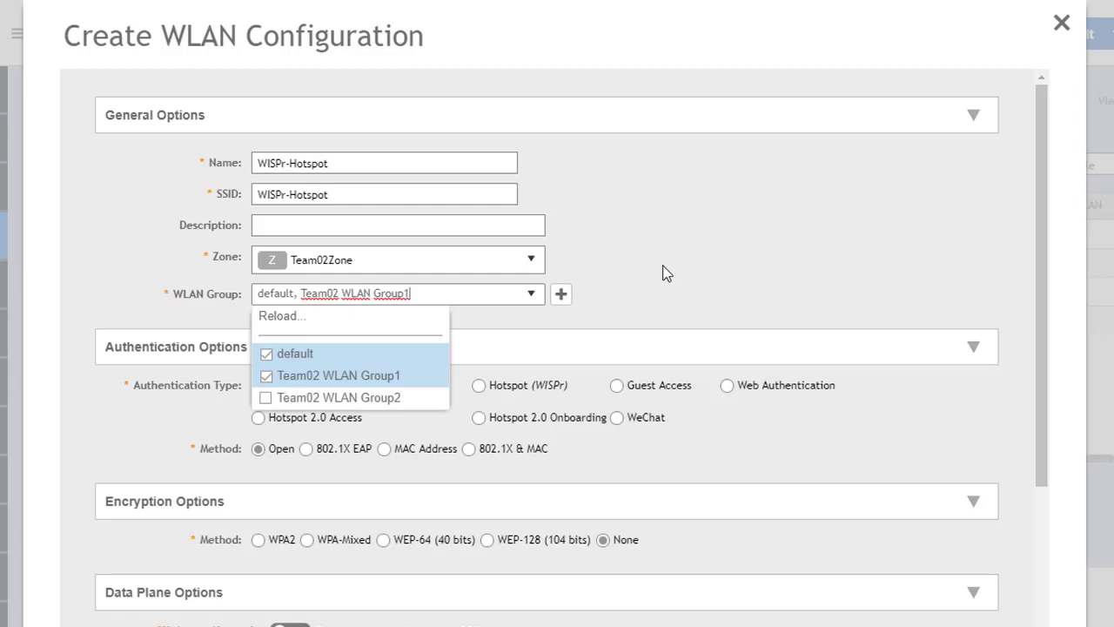
pyautogui.click(663, 274)
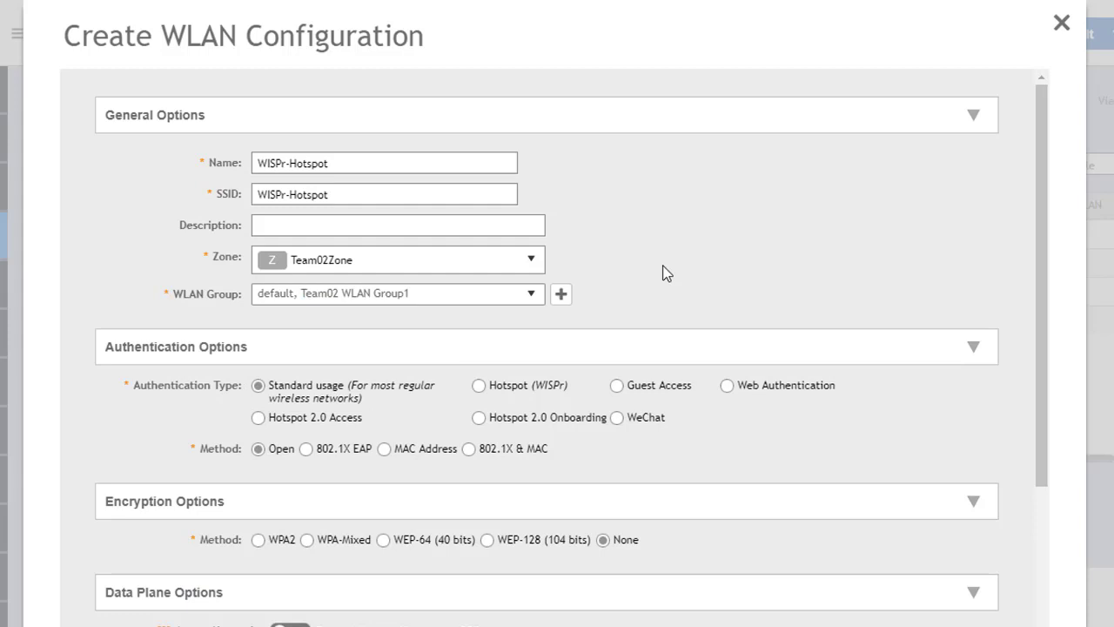
pyautogui.click(480, 386)
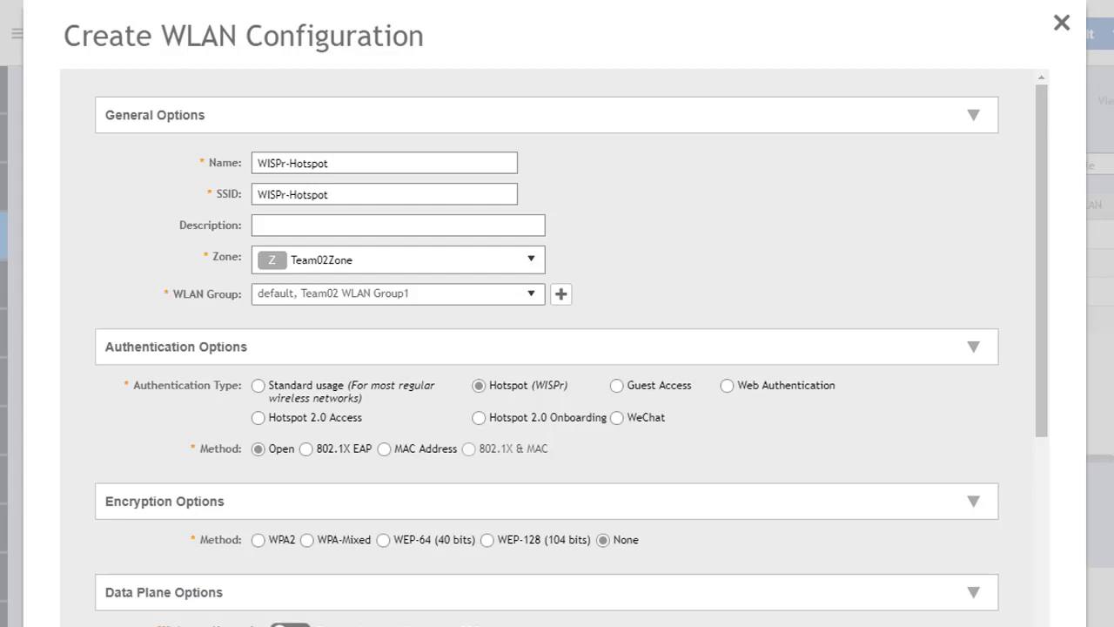
# Select Hotspot Portal as the WLAN's Hotspot (WISPr) portal.
pyautogui.moveTo(1039, 257); pyautogui.dragTo(1028, 550)
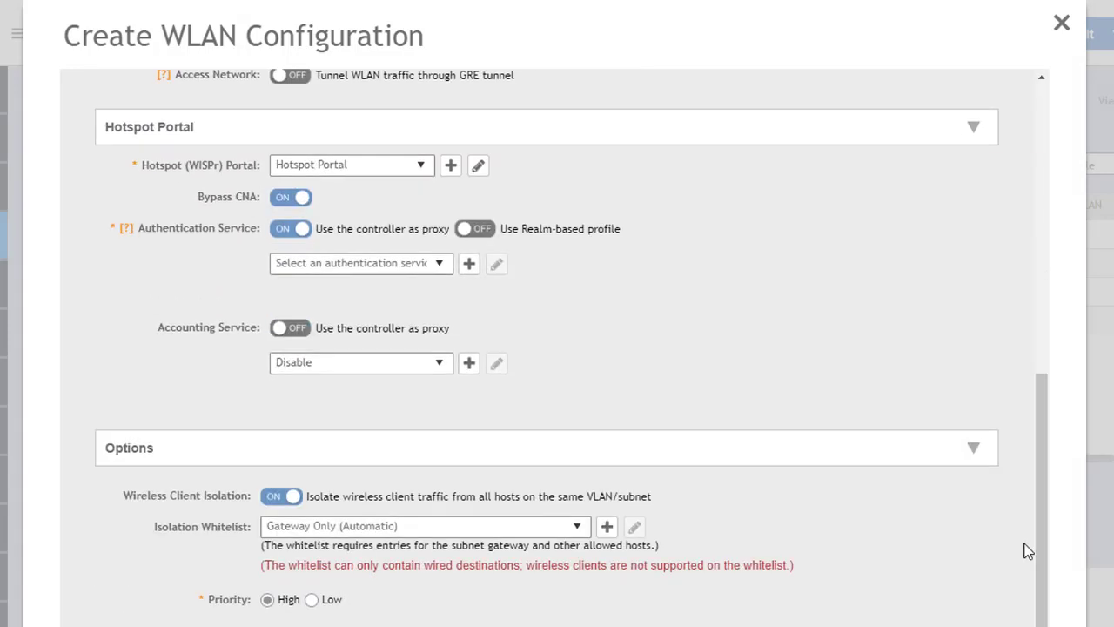
pyautogui.click(422, 168)
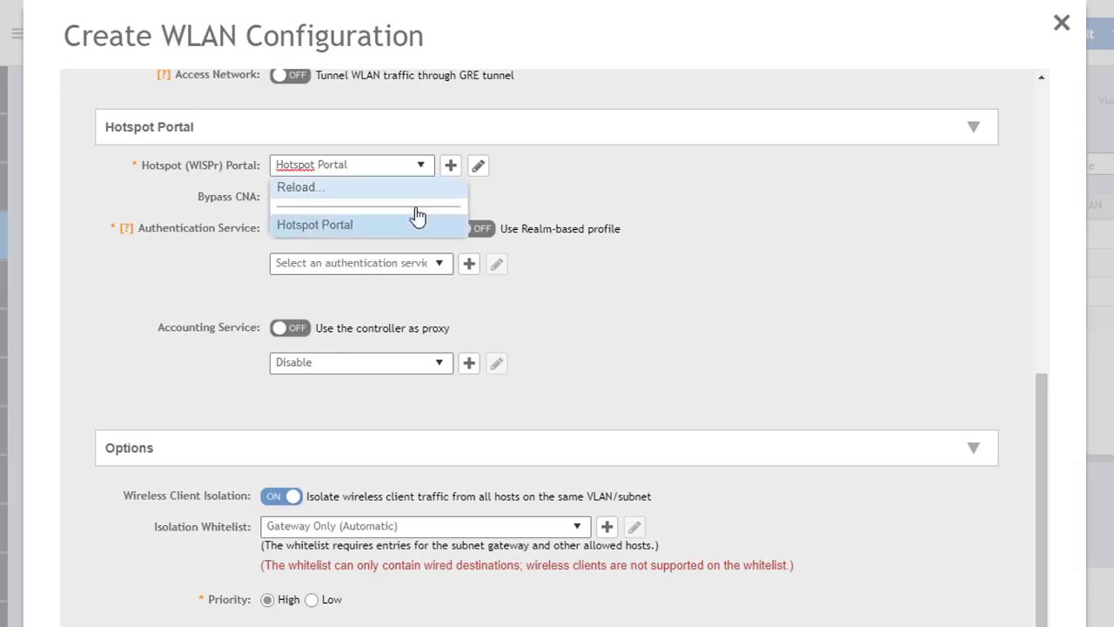
pyautogui.click(585, 180)
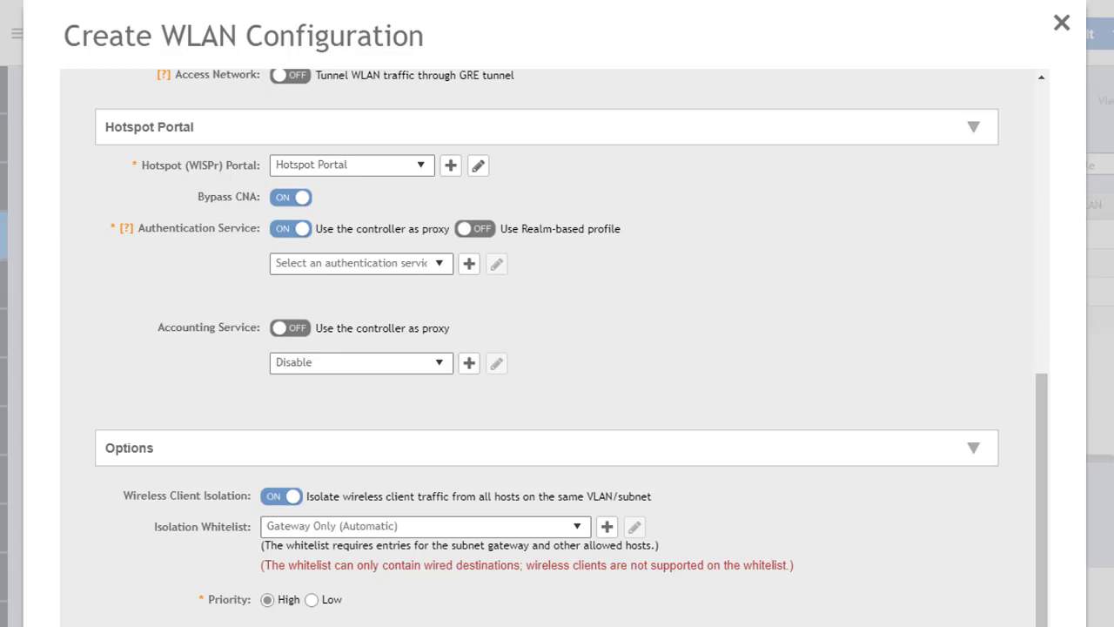
# Turn on the realm-based profile and pick Core AAA Profile as the authentication service.
pyautogui.click(481, 231)
pyautogui.click(440, 265)
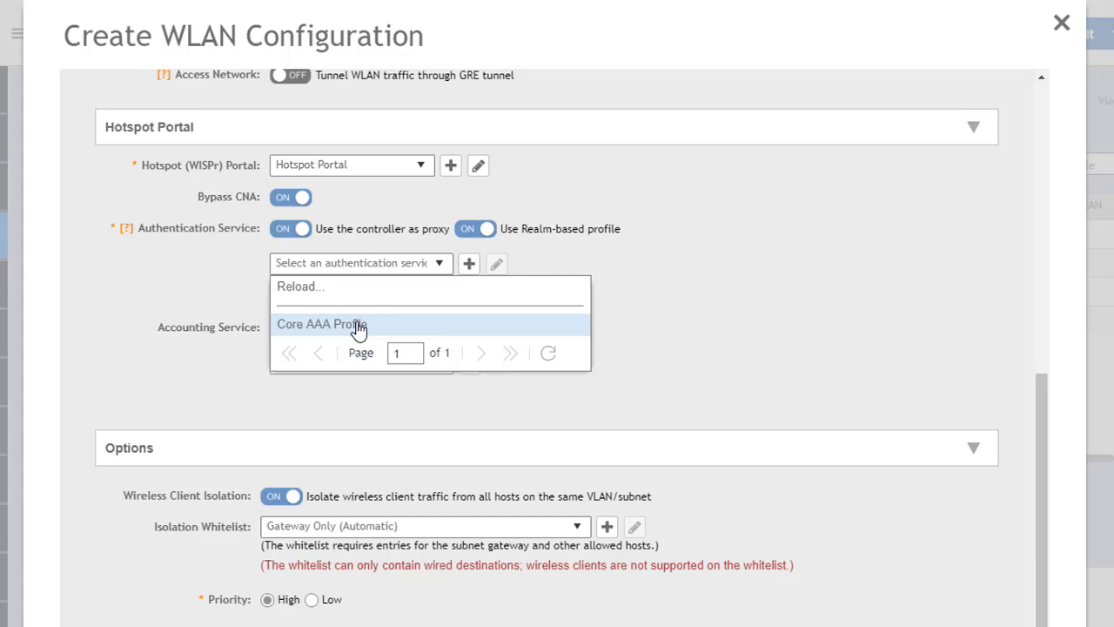
pyautogui.click(357, 327)
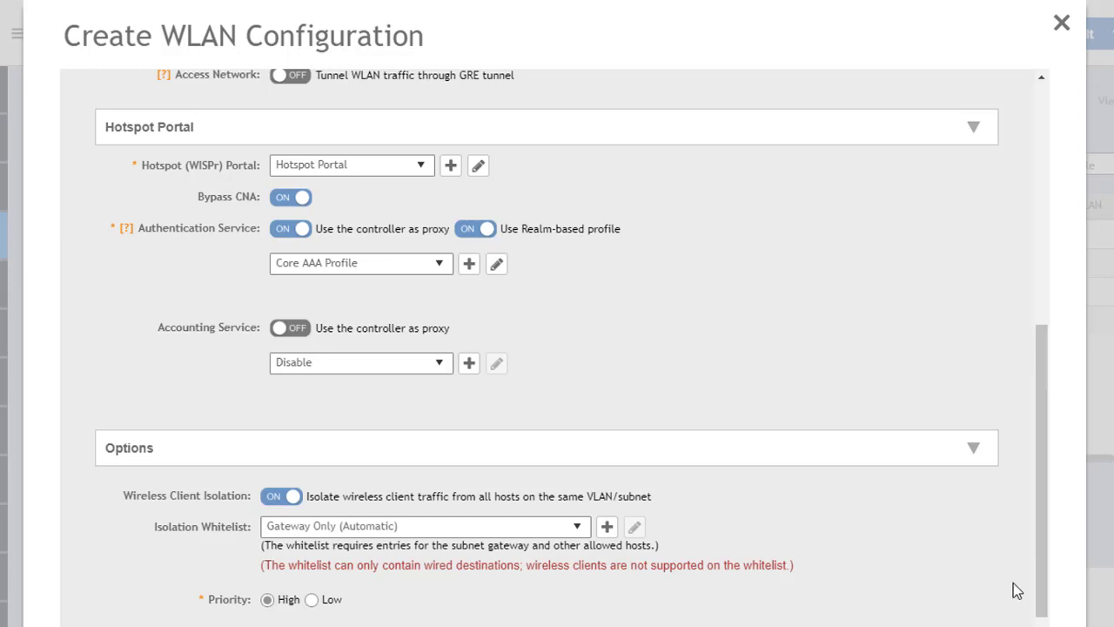
# Review the remaining WLAN options: Client Fingerprinting on, Access VLAN 1, 100 max clients per radio.
pyautogui.scroll(-1, 1047, 496)
pyautogui.moveTo(1047, 496); pyautogui.dragTo(1045, 606)
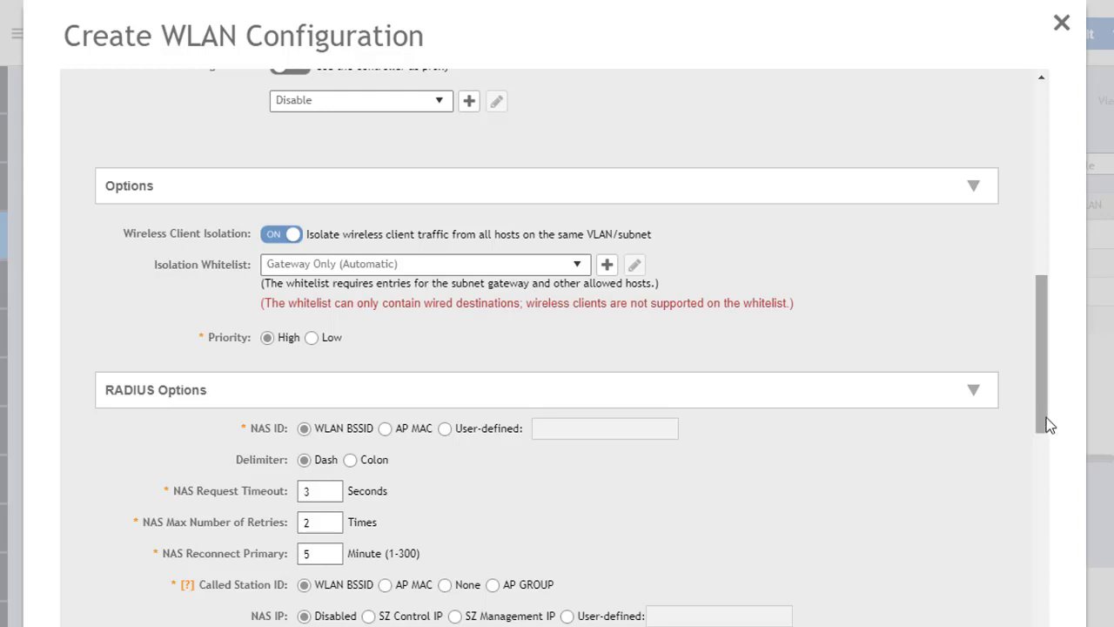
pyautogui.moveTo(1044, 423); pyautogui.dragTo(1033, 545)
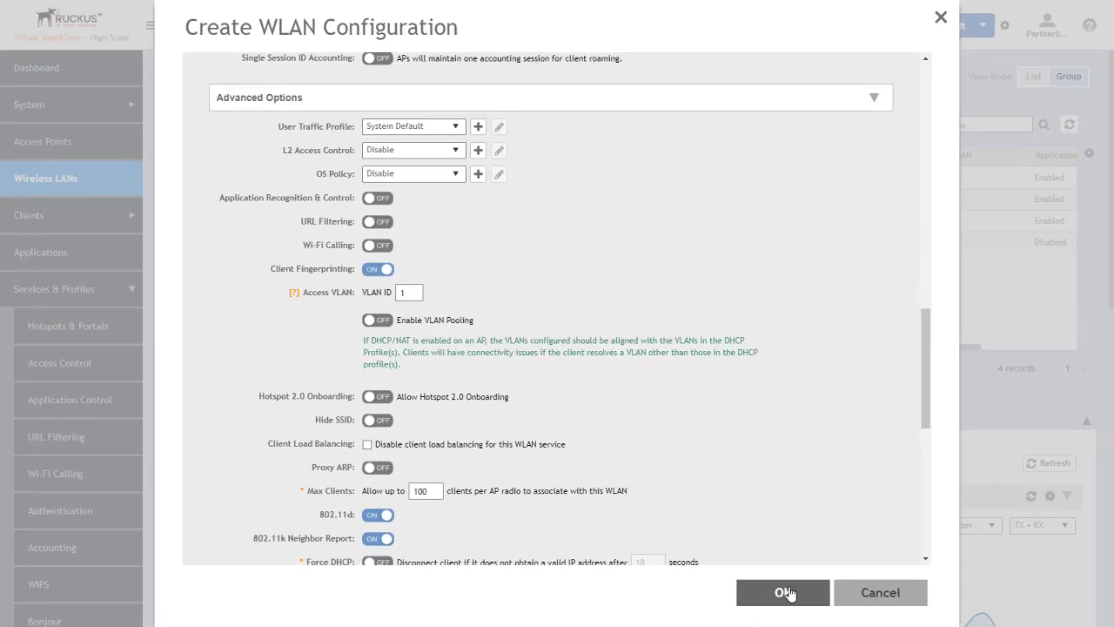
pyautogui.click(784, 592)
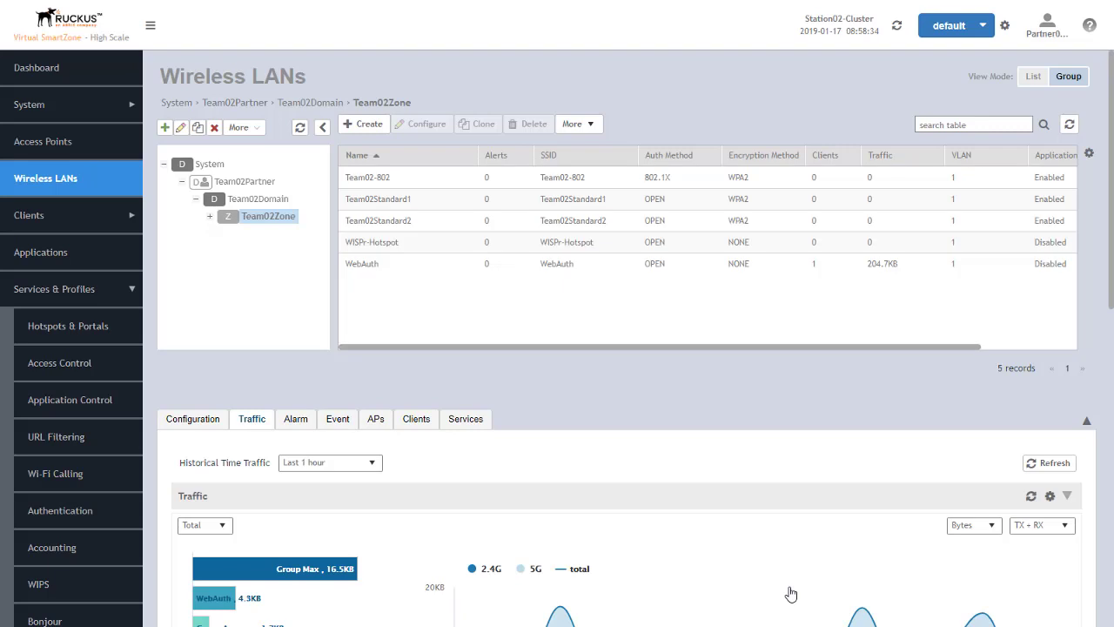